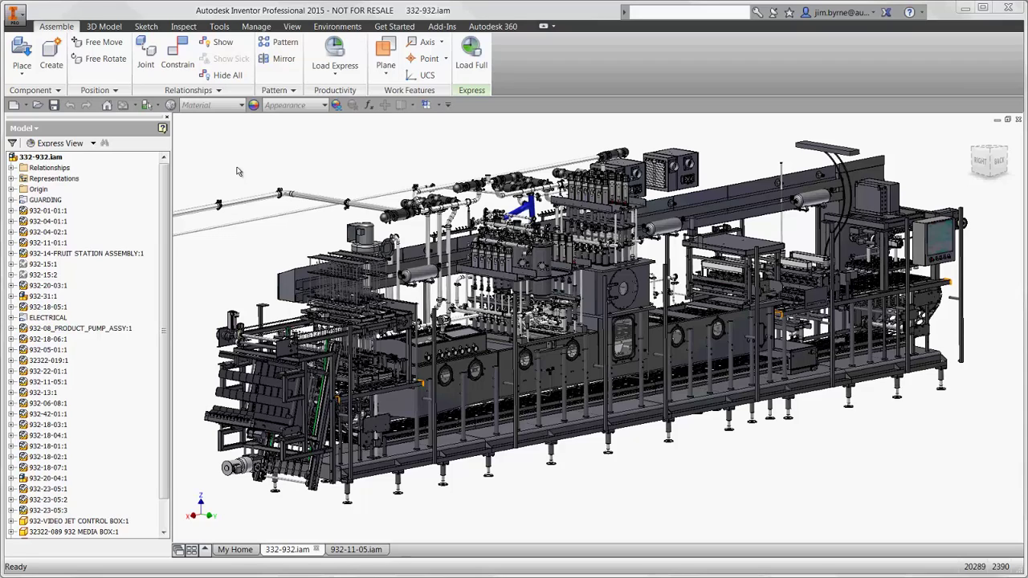
Step: Identify machine components by picking them, ending on the right-hand rack 932-11-01:1
left_click(337, 321)
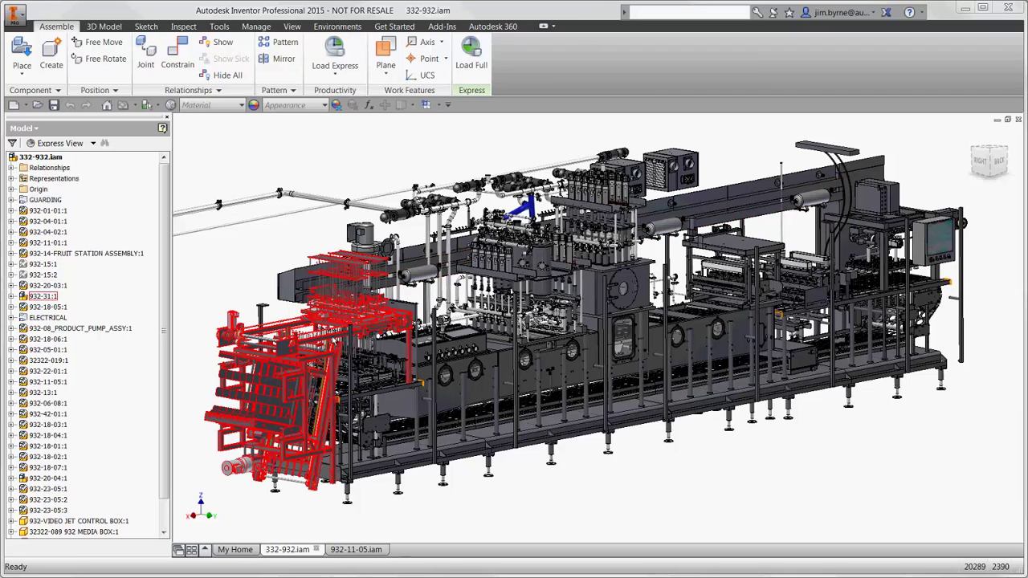
left_click(455, 349)
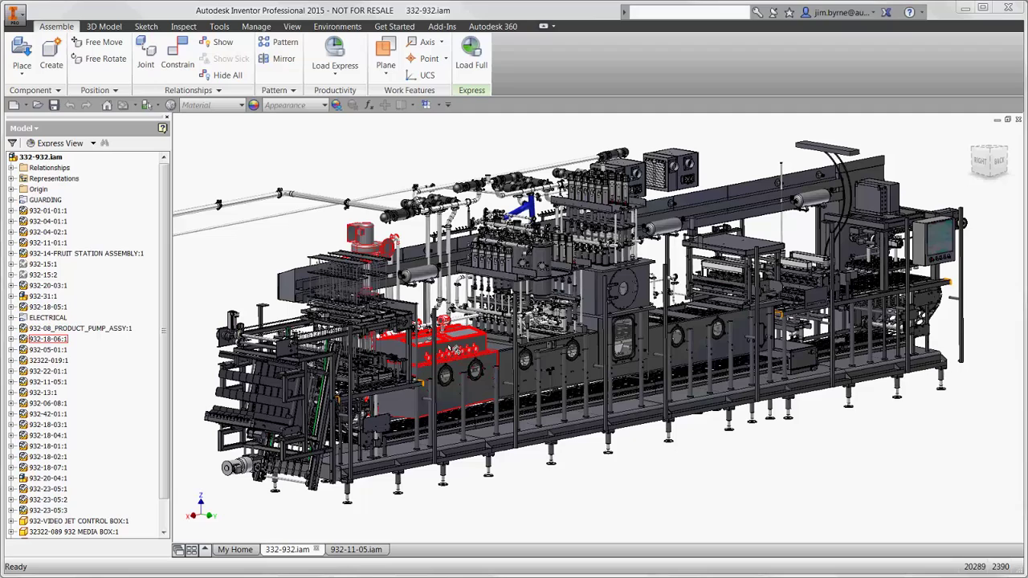
left_click(562, 285)
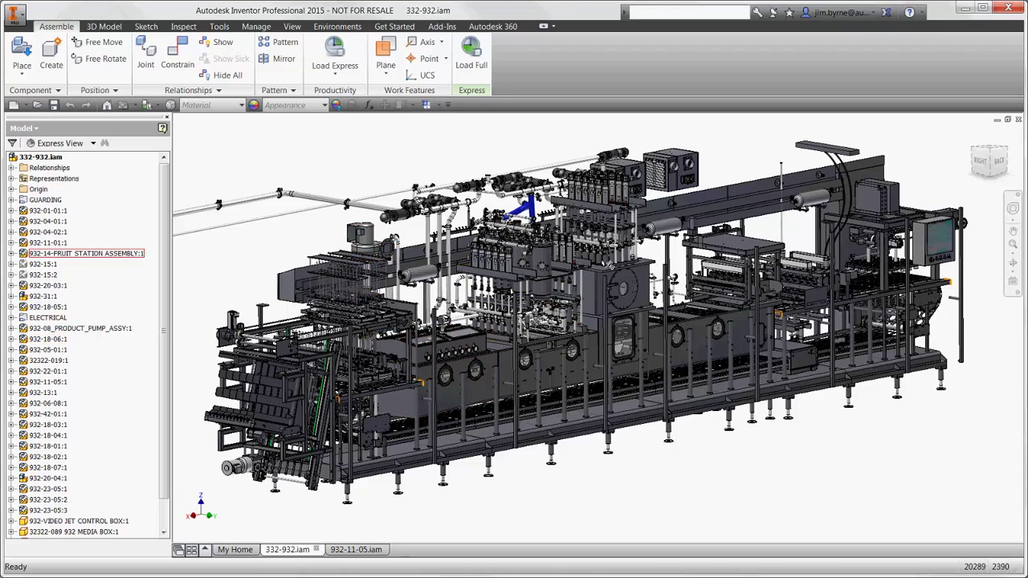
left_click(725, 277)
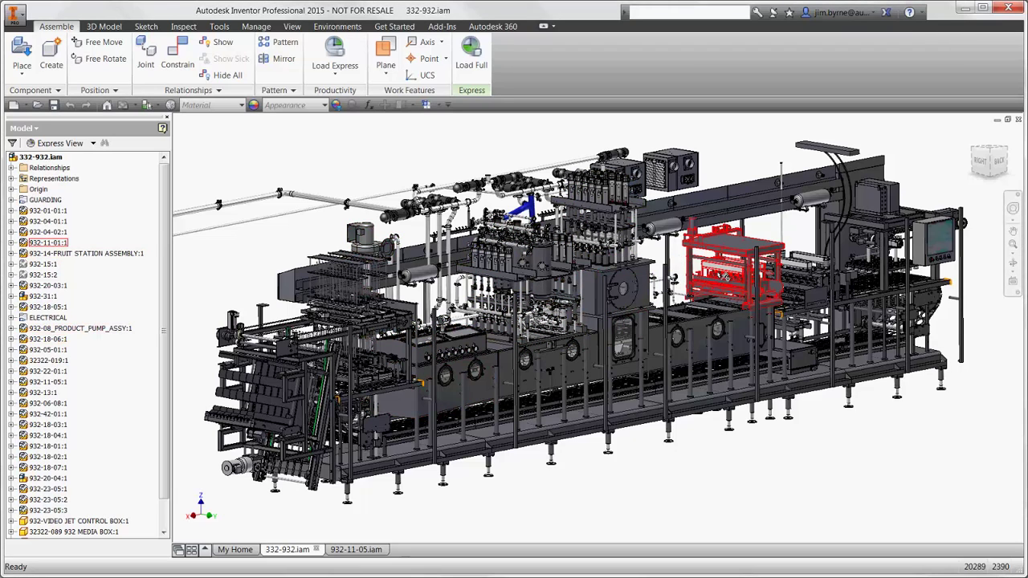
Step: Isolate rack 932-11-01:1 and base 932-11-05:1, undoing an accidental hide first
right_click(727, 330)
left_click(756, 346)
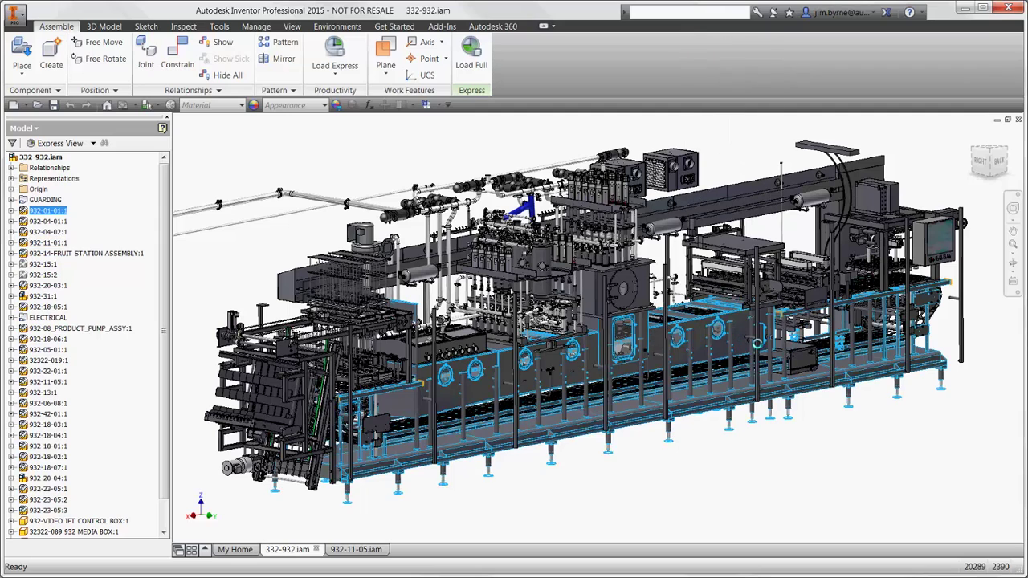
key("ctrl+z")
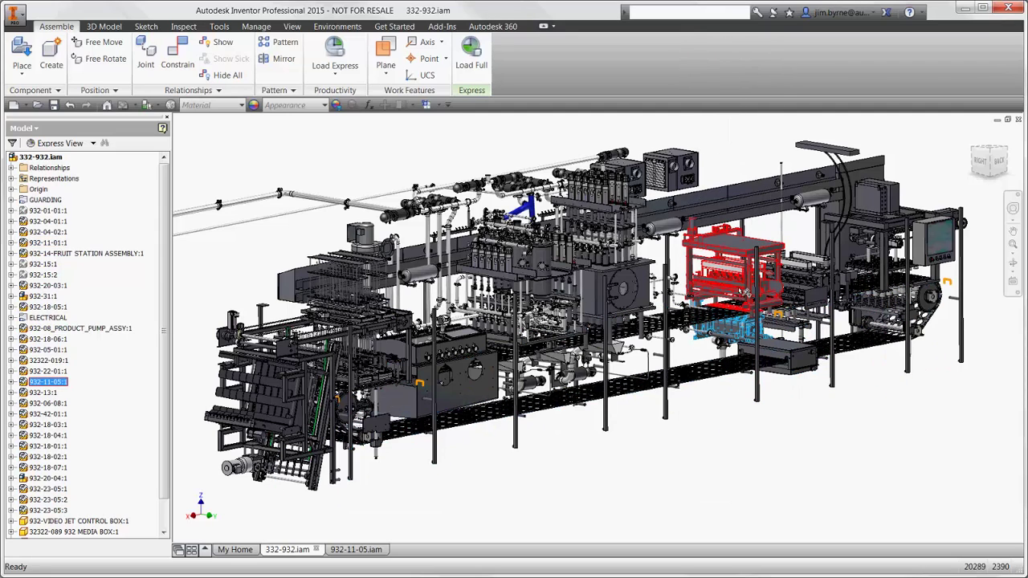
right_click(698, 326)
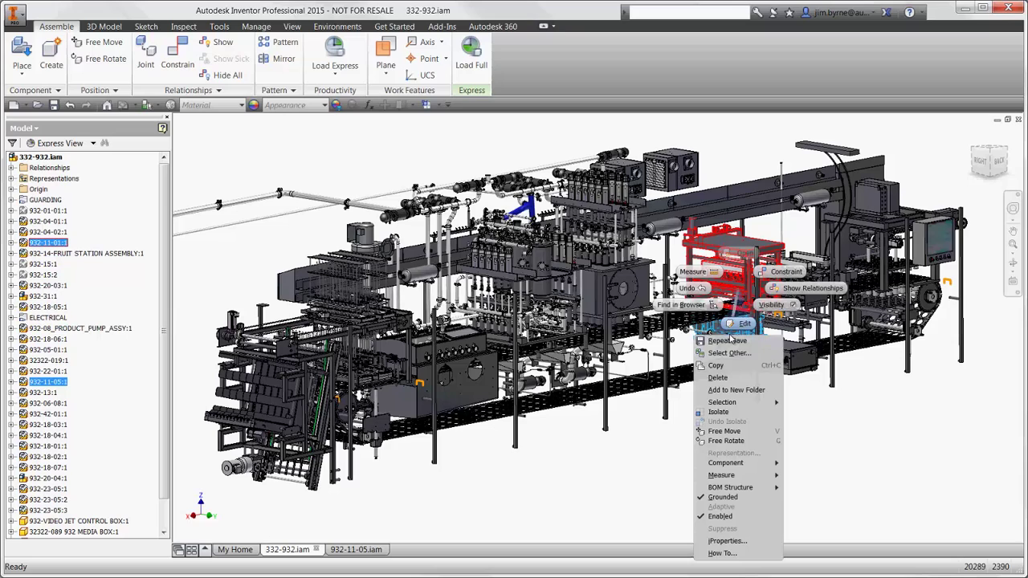
left_click(716, 414)
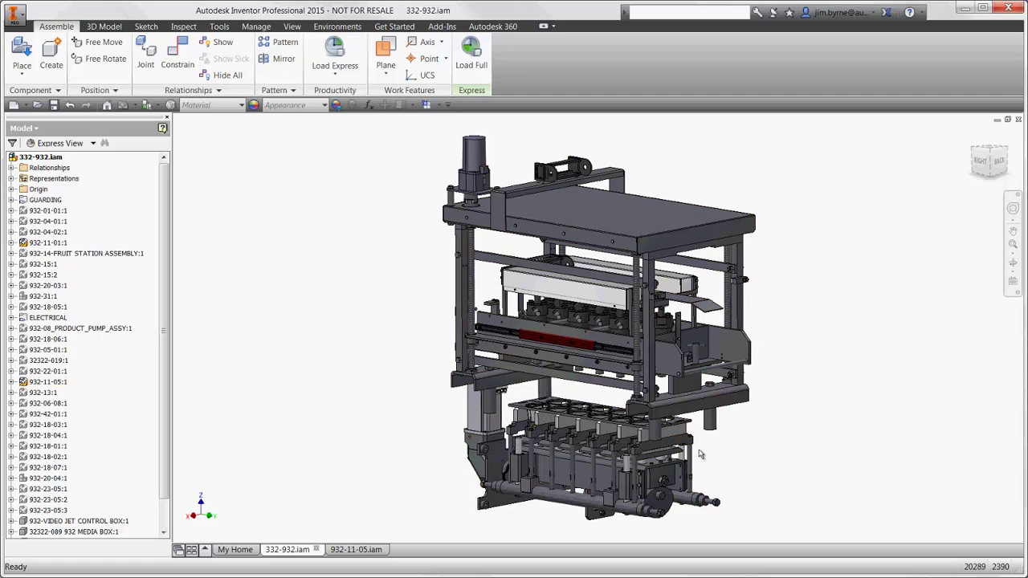
Step: Close 332-932.iam and activate the FEA level of detail in 932-11-05.iam
left_click(317, 550)
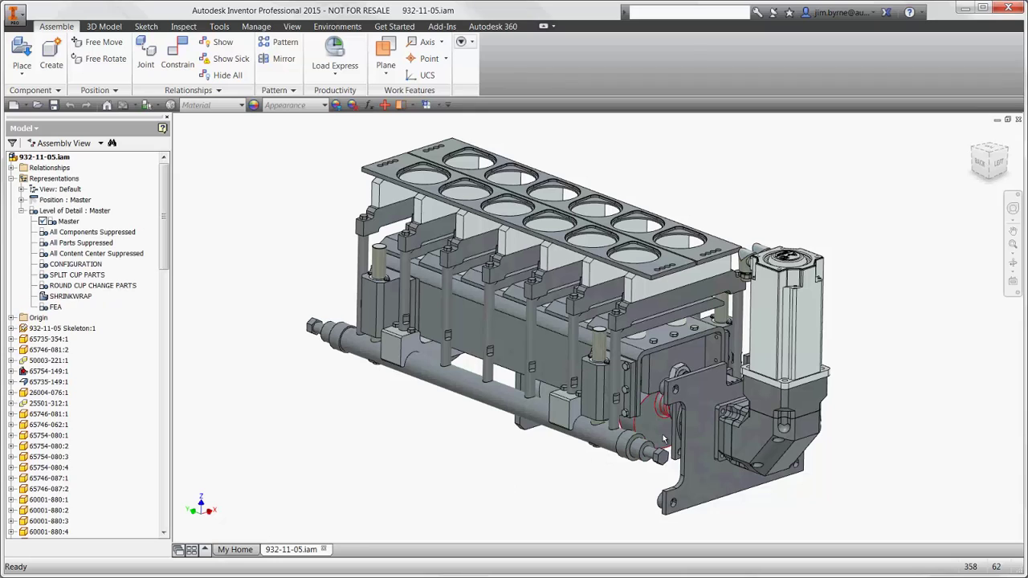
left_click_drag(662, 437, 675, 505)
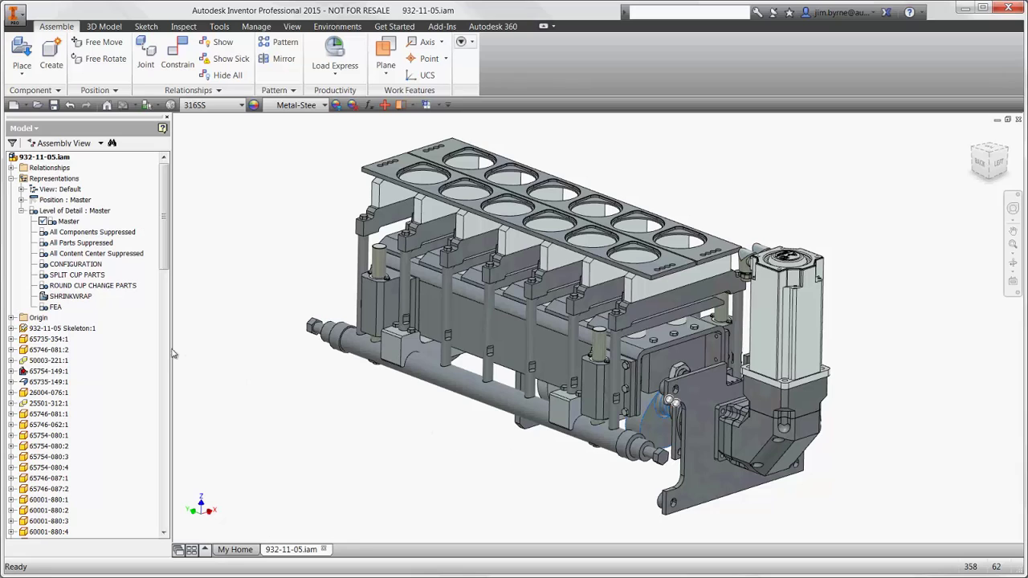
double_click(56, 307)
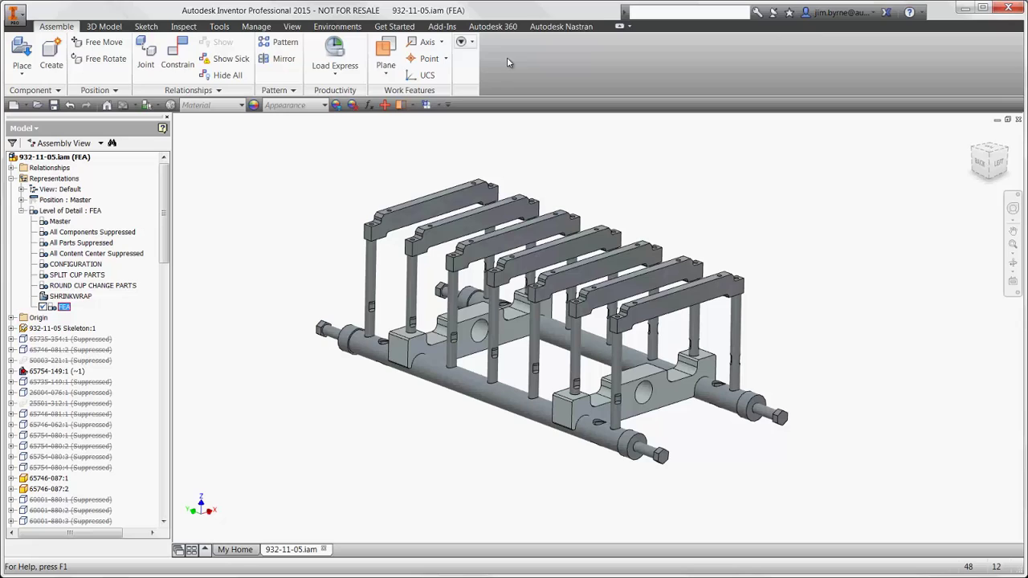
Step: Create Physical Property 1 with 304SS material in the Nastran model tree
left_click(551, 28)
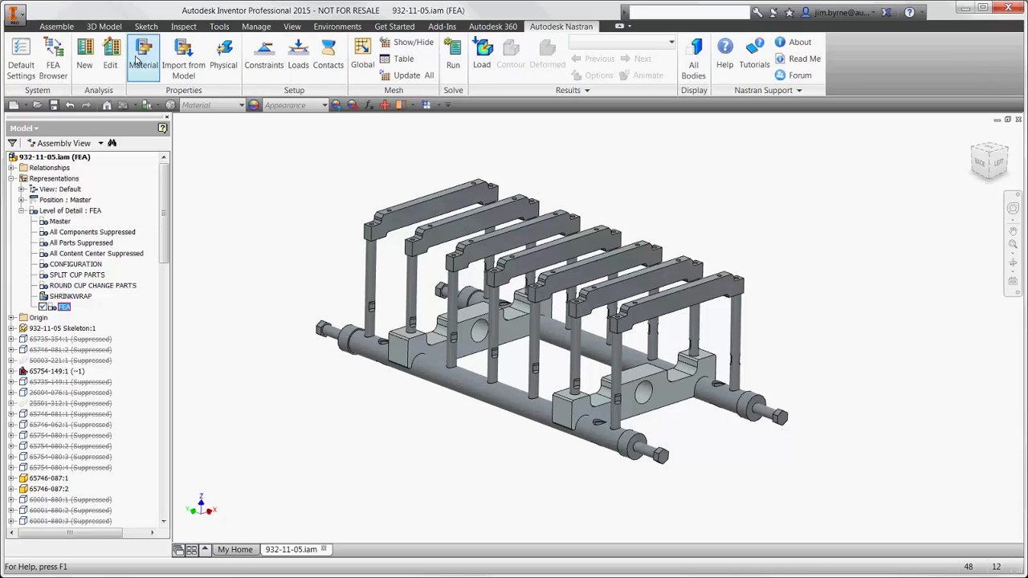
left_click(55, 67)
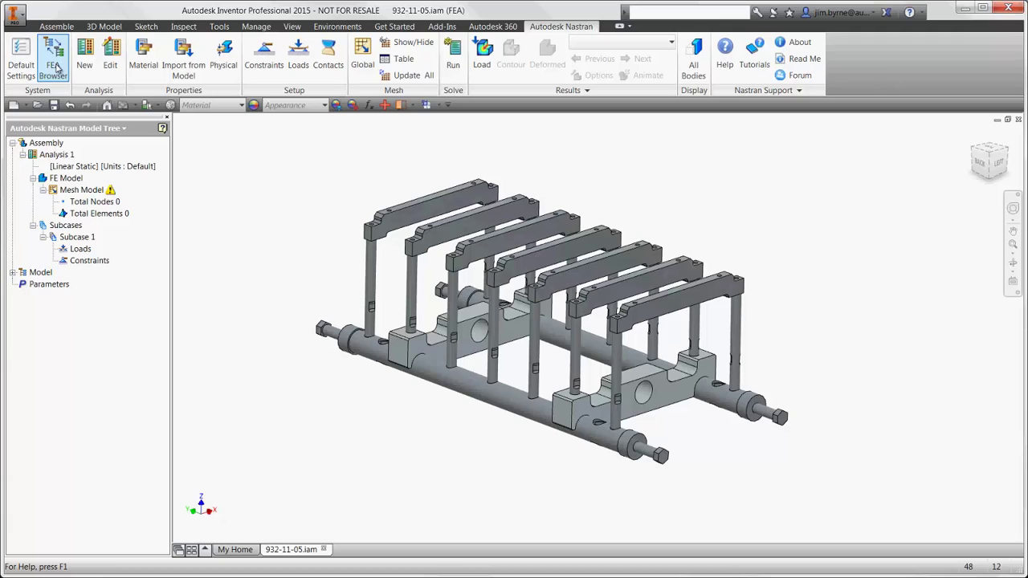
left_click(13, 273)
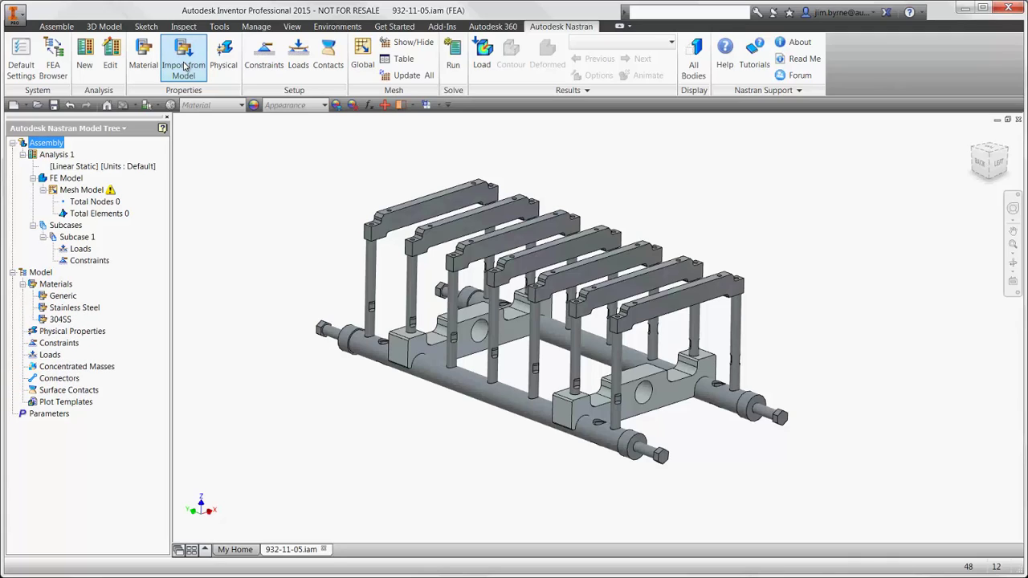
left_click(224, 63)
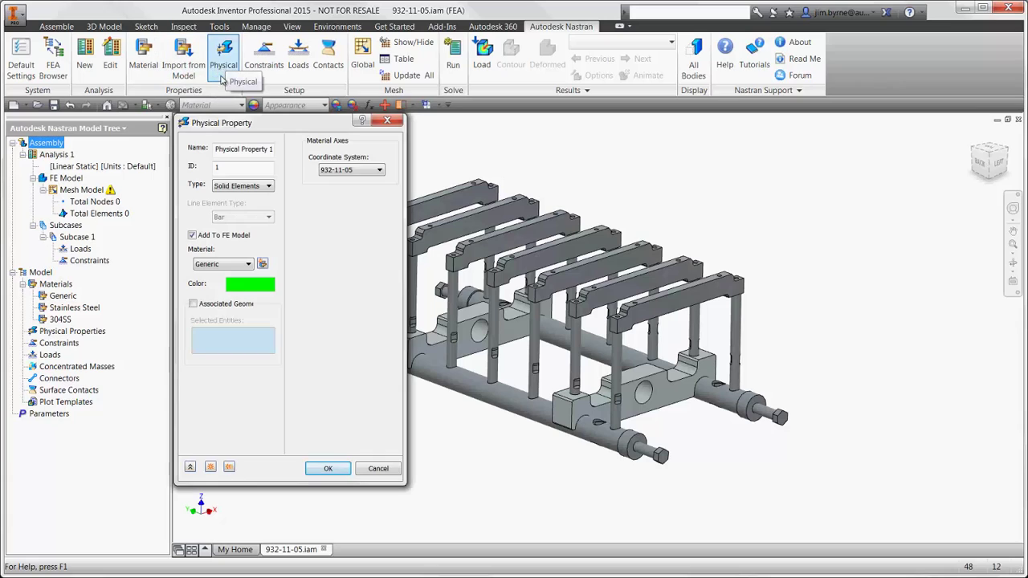
left_click(233, 263)
left_click(210, 294)
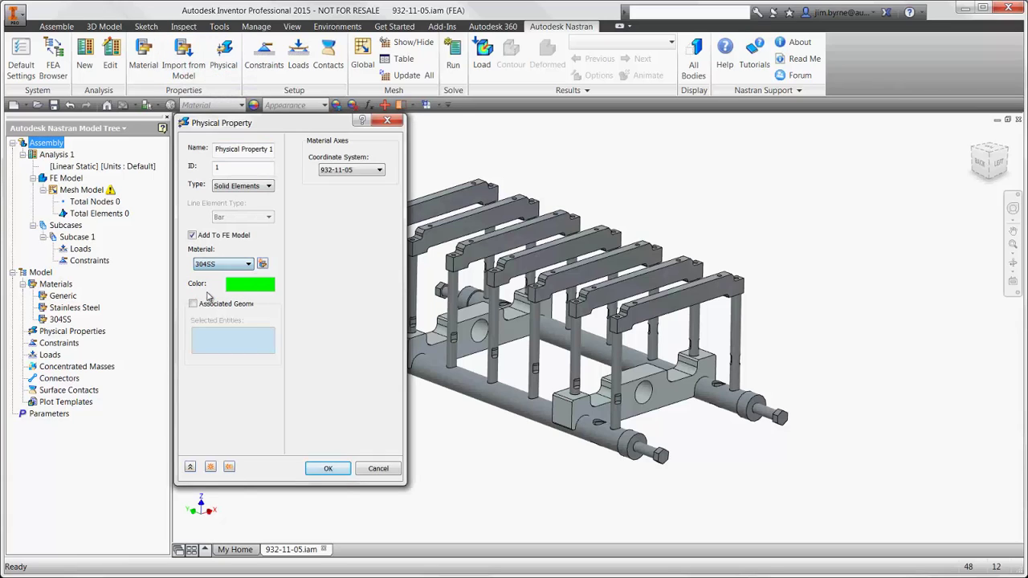
left_click(309, 470)
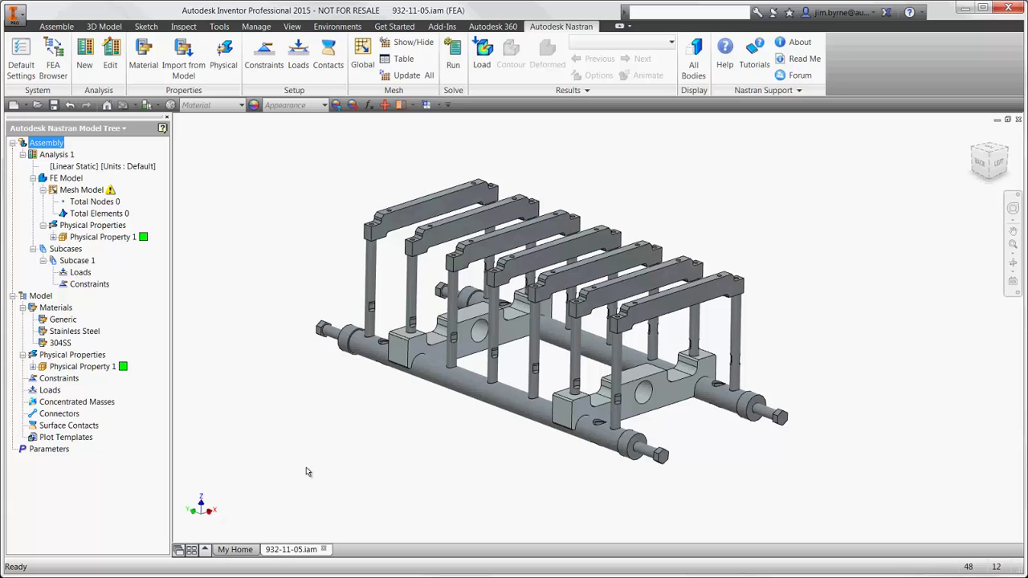
Step: Fix the four shaft-end faces as Constraint 1
left_click(271, 79)
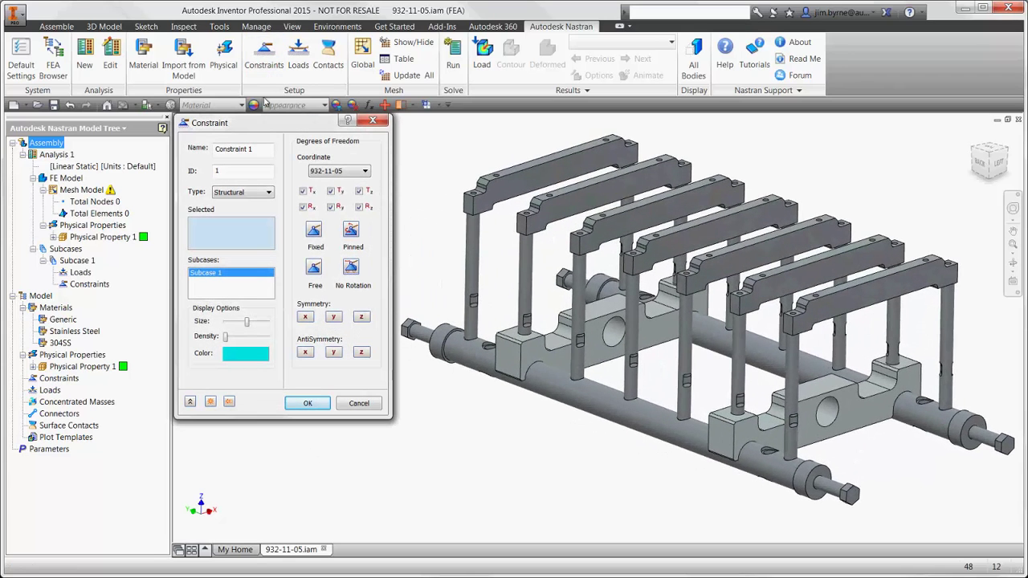
left_click_drag(248, 321, 228, 322)
left_click(424, 338)
left_click(564, 283)
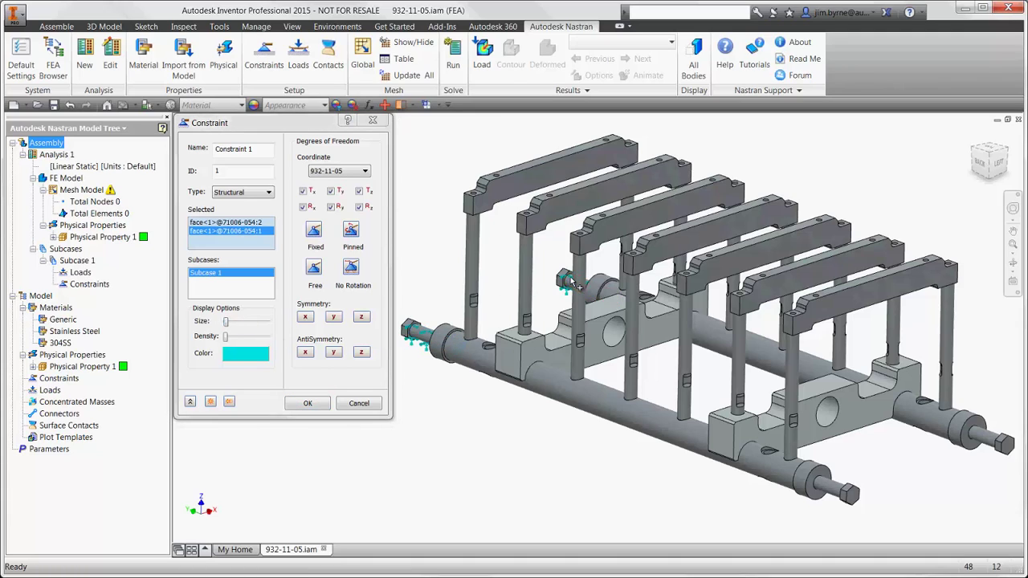
left_click(984, 436)
left_click(848, 487)
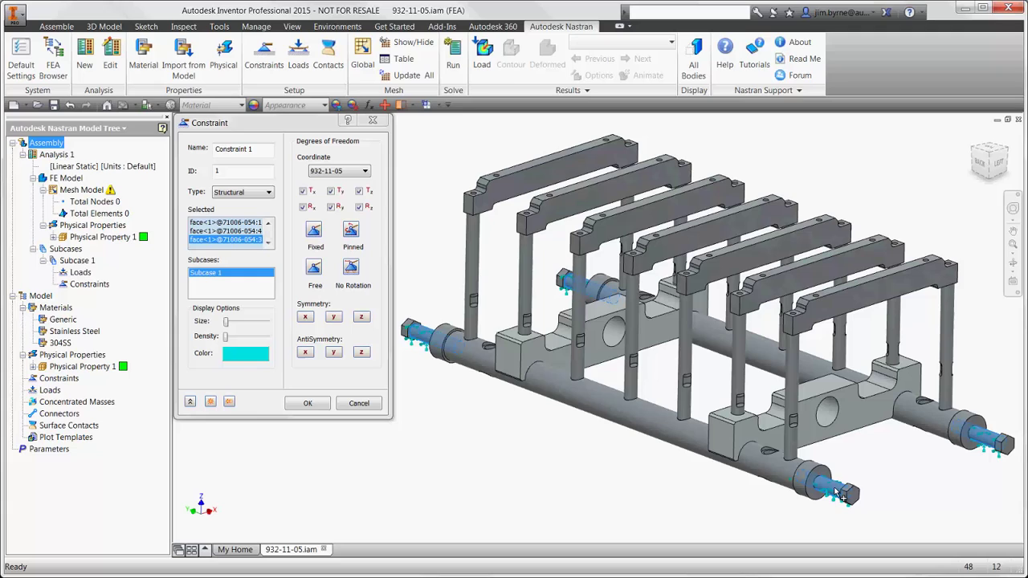
left_click(308, 403)
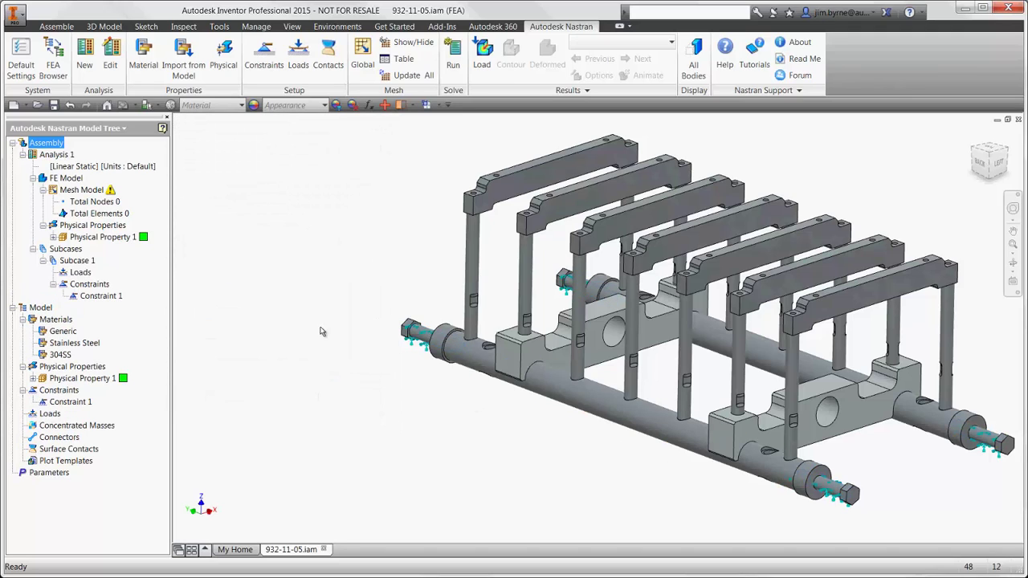
Step: Apply Load 1, an Fz force of -3500 N, to the seven bracket top faces
left_click(297, 58)
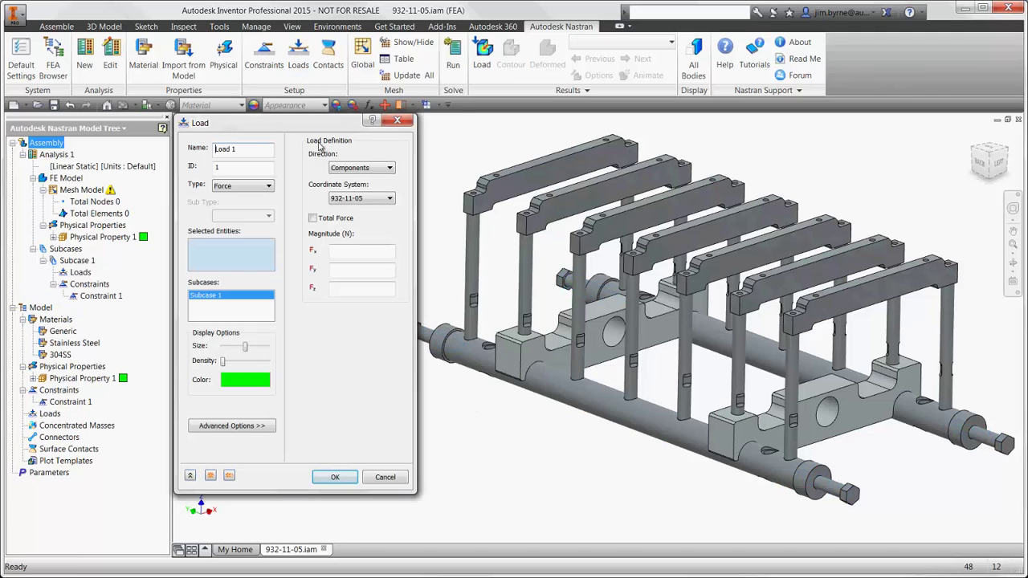
left_click(350, 289)
type("-3500")
left_click_drag(245, 347, 225, 352)
left_click(530, 165)
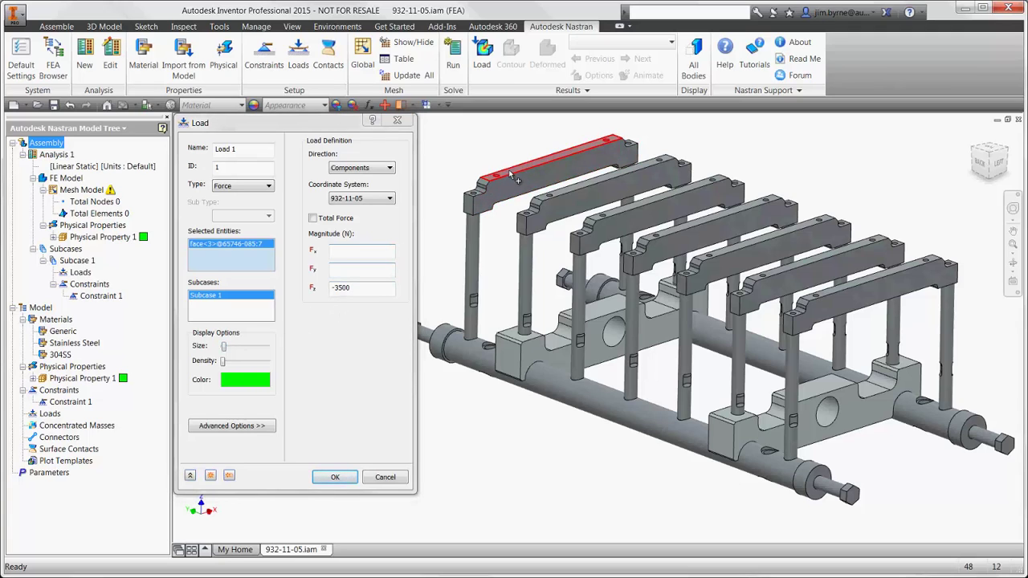
left_click(569, 200)
left_click(630, 222)
left_click(691, 244)
left_click(752, 266)
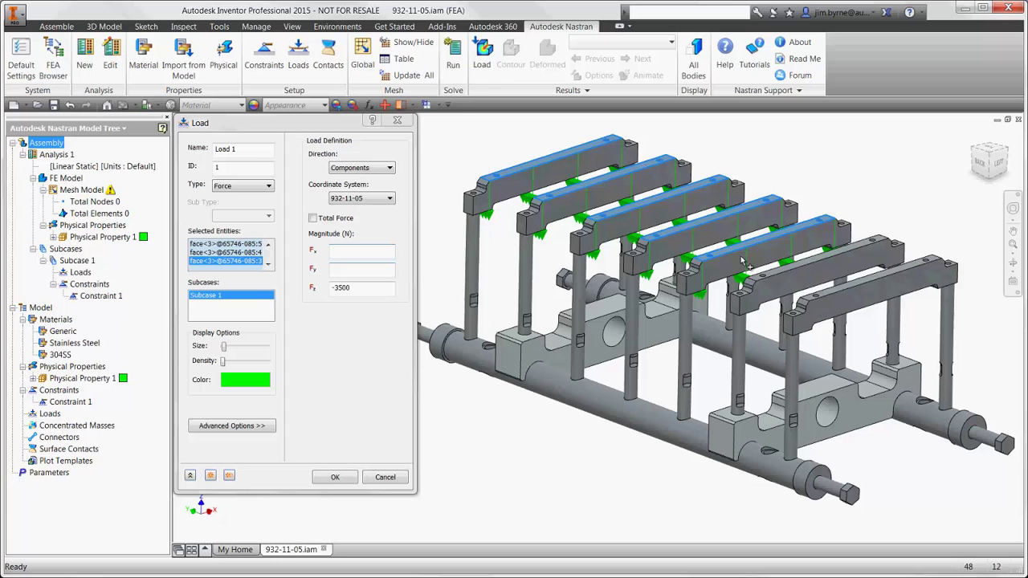
left_click(814, 289)
left_click(835, 294)
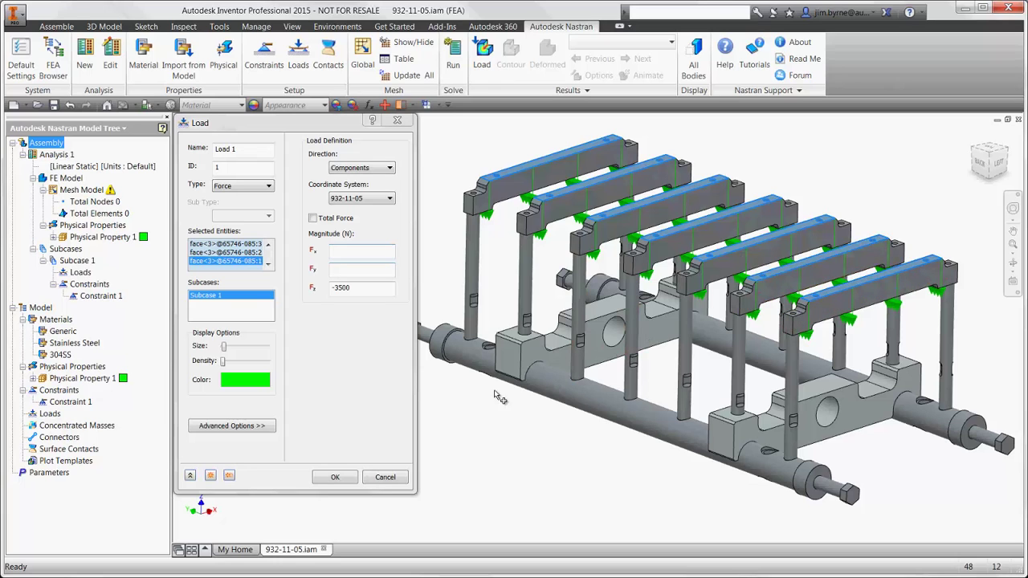
left_click(334, 477)
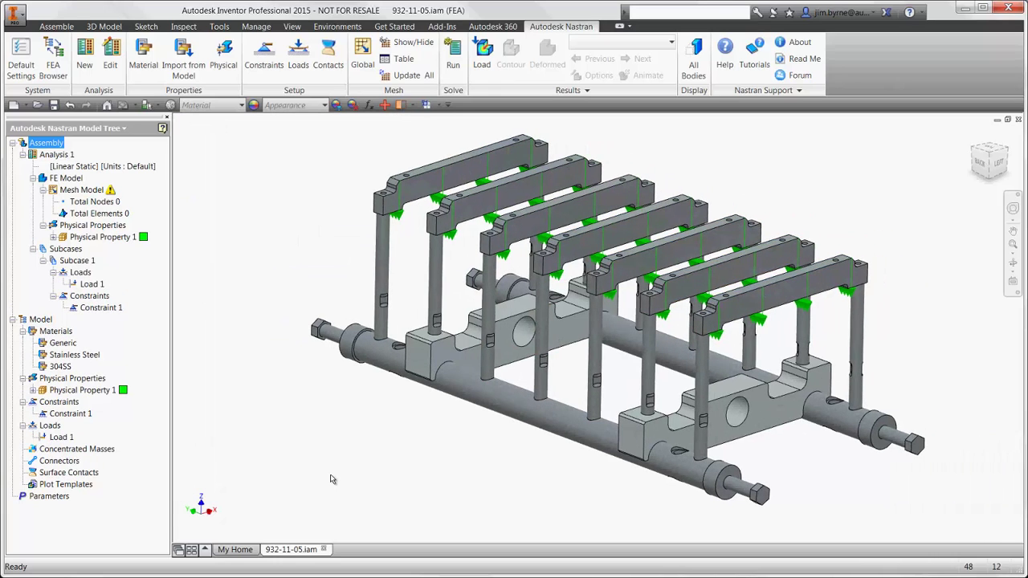
Step: Add Surface Contact 1 with Welded contact type
left_click(328, 54)
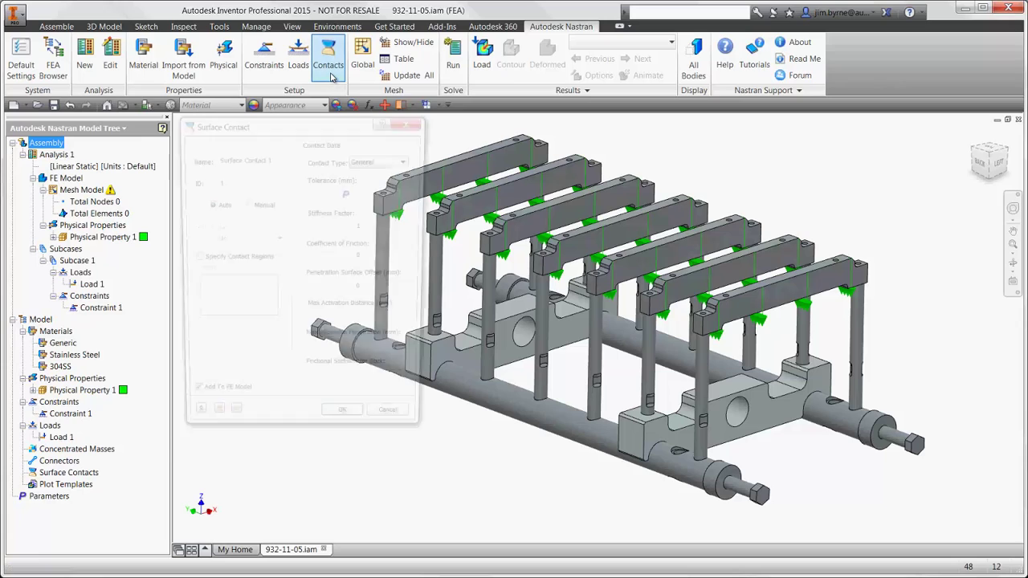
left_click(381, 159)
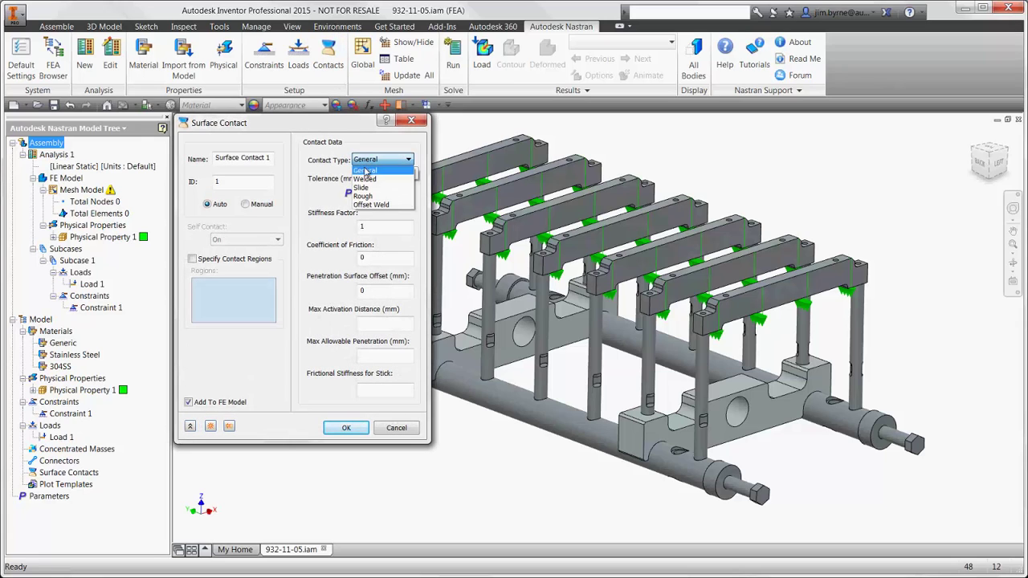
left_click(366, 177)
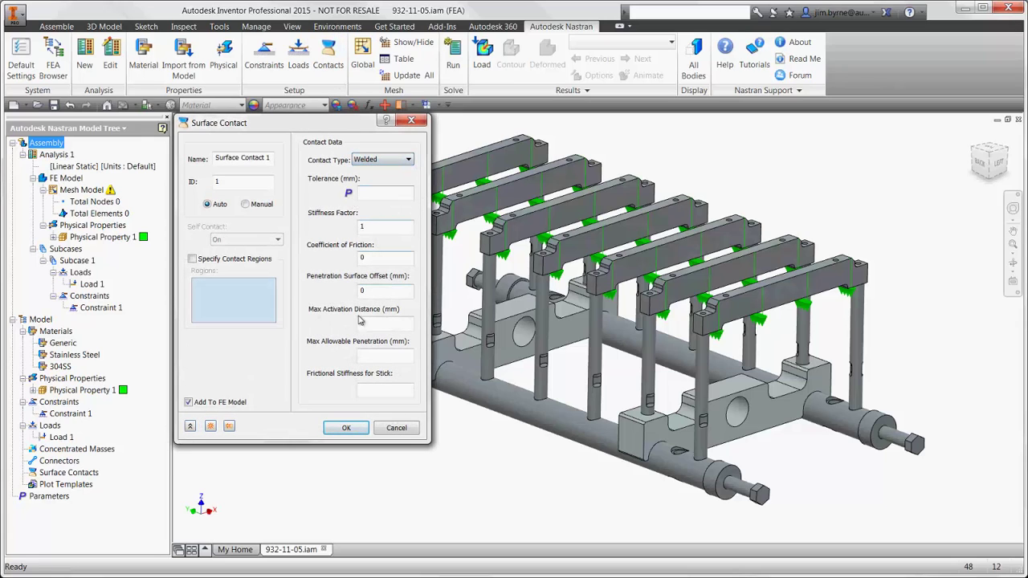
left_click(346, 427)
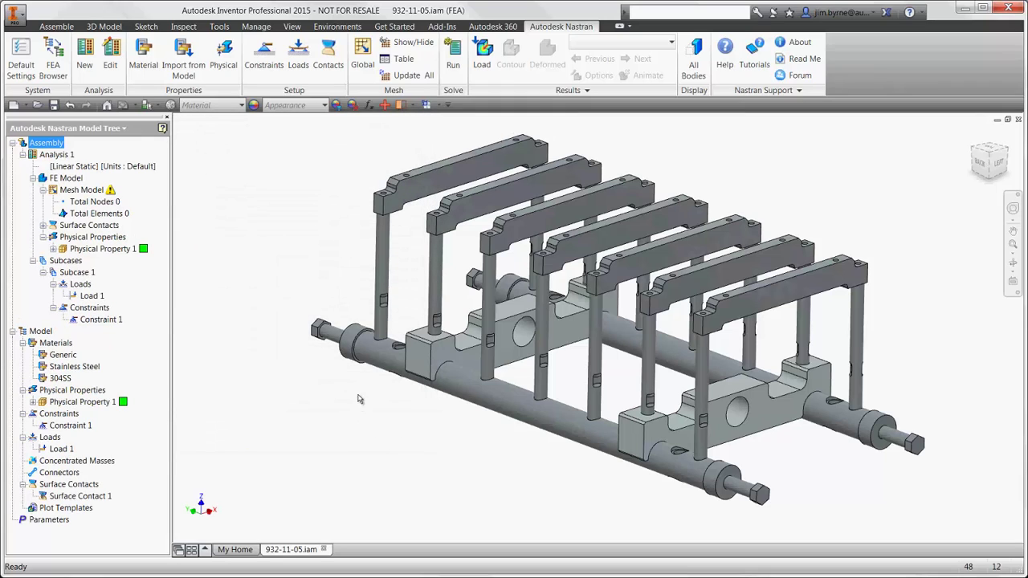
Step: Set the global mesh element size to 5 and generate the mesh
left_click(362, 53)
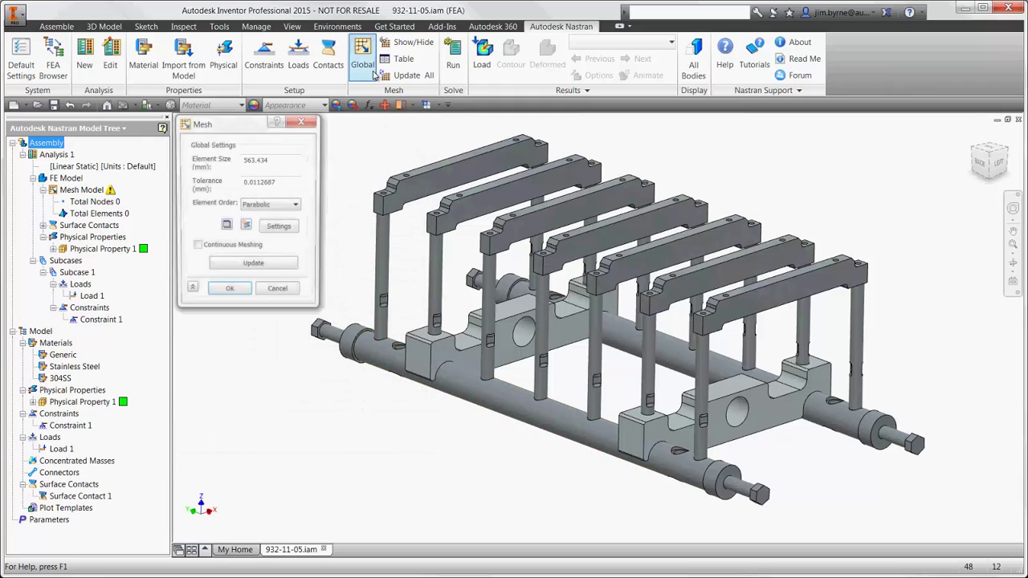
double_click(257, 159)
key("BackSpace")
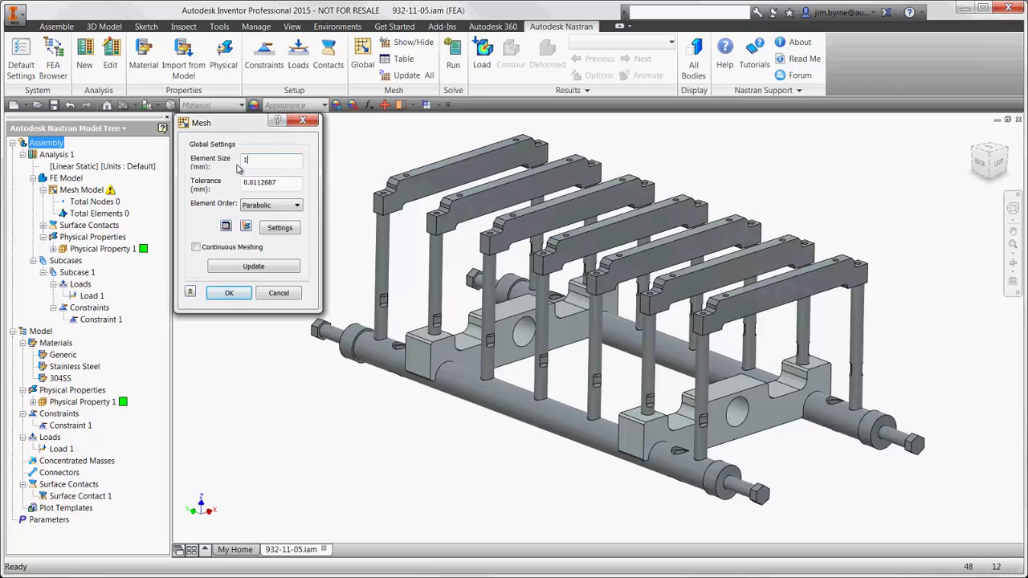
type("5")
key("Return")
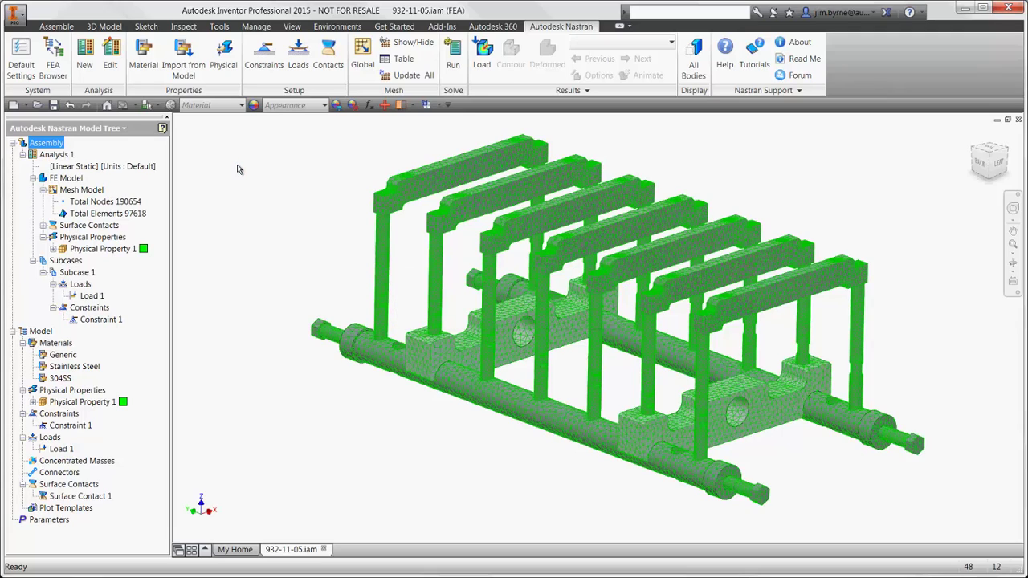
Step: Run the Nastran solve and display the SOLID VON MISES contour
left_click(455, 67)
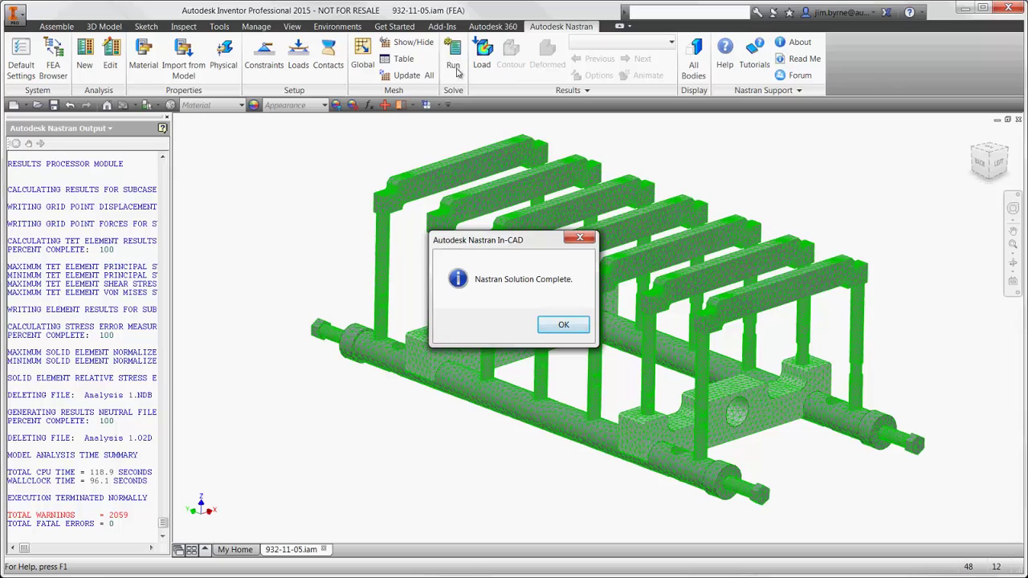
left_click(554, 325)
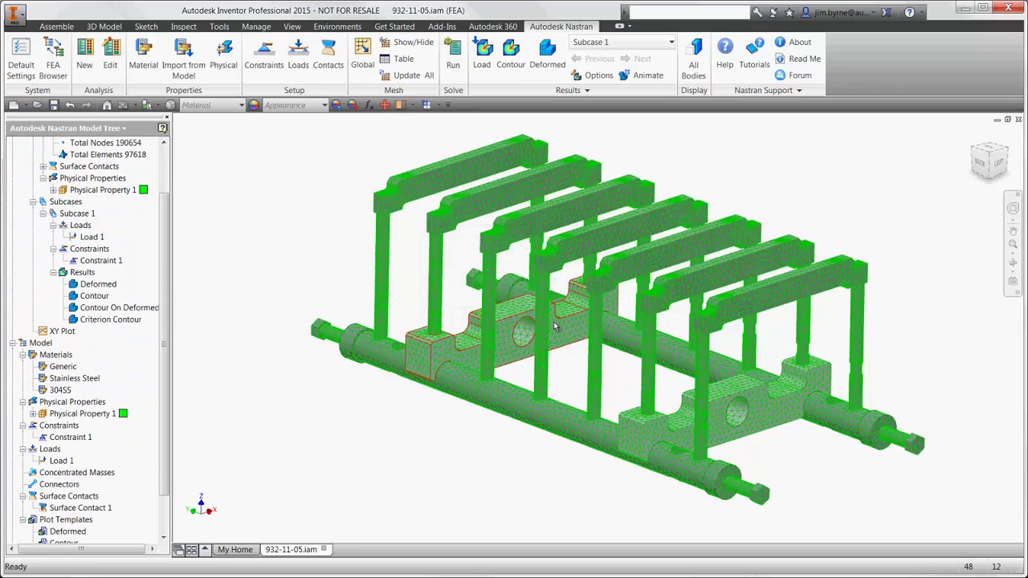
left_click(592, 76)
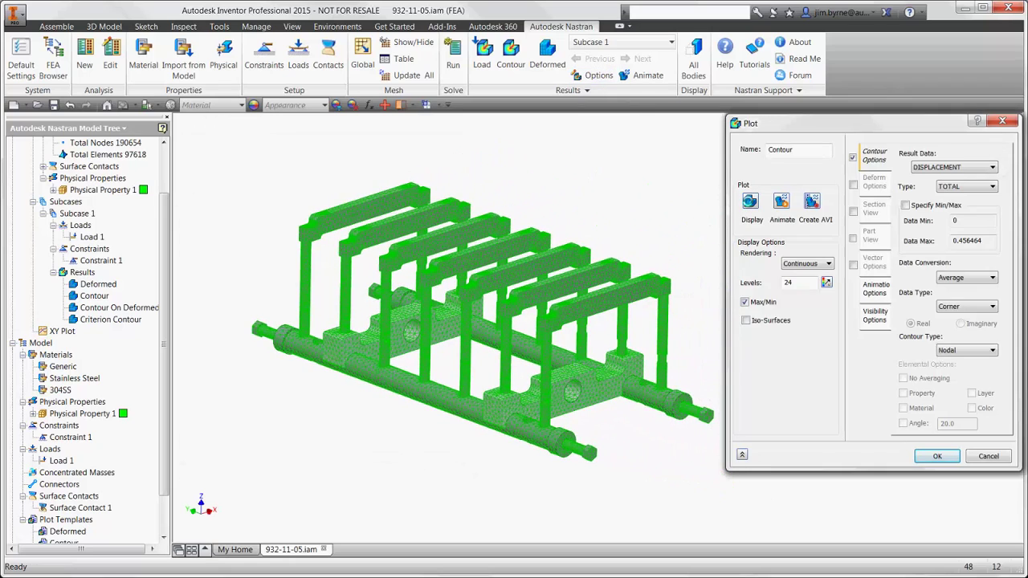
left_click(750, 202)
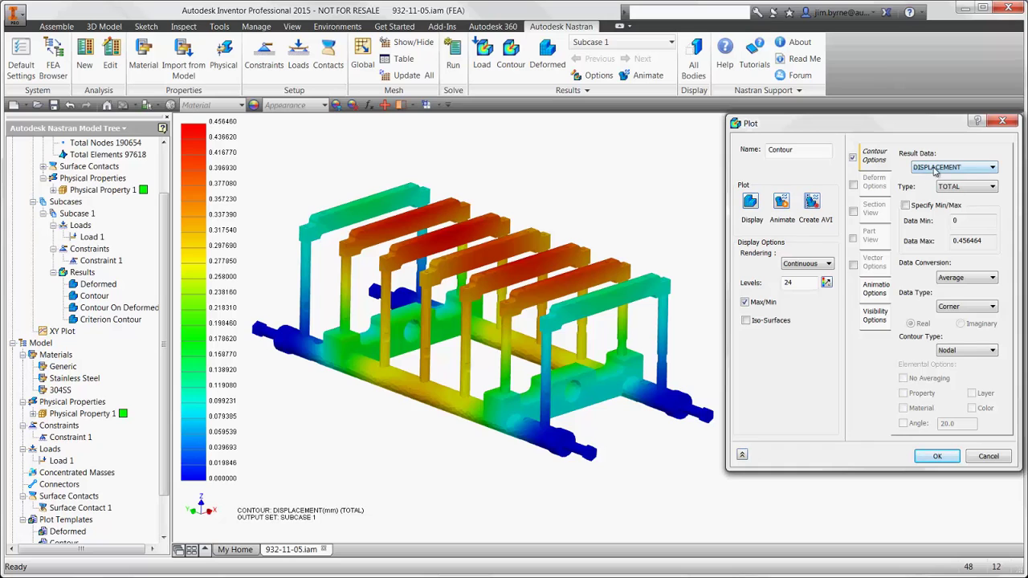
left_click(954, 167)
left_click(942, 426)
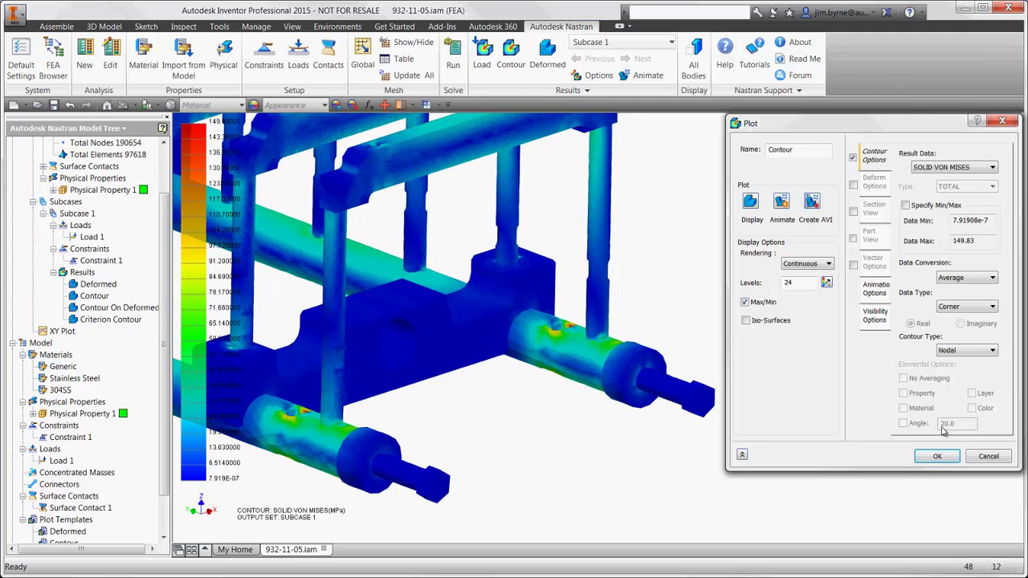
Step: Switch the contour to SOLID STATUS with a custom Data Max of 10
left_click(949, 168)
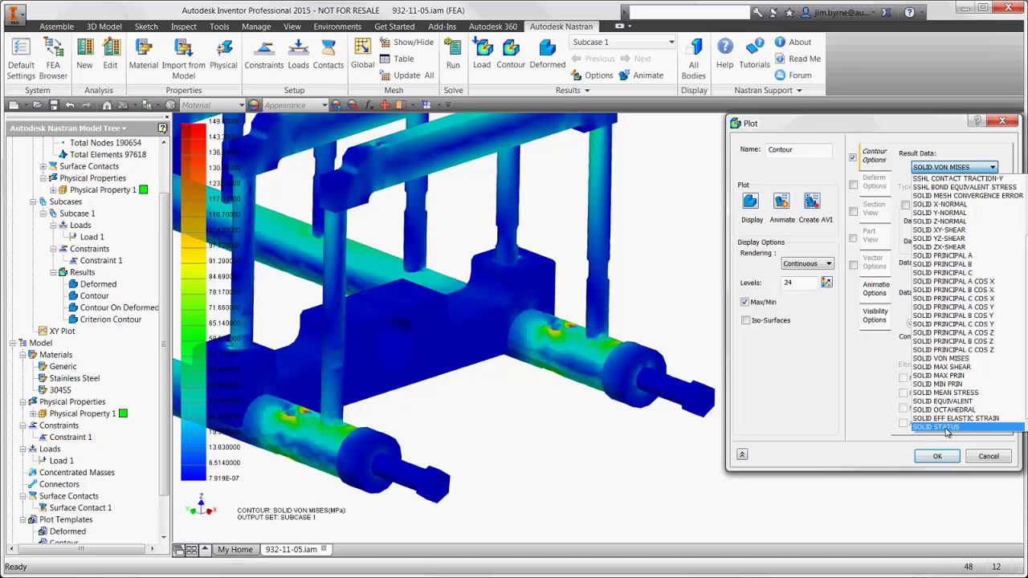
left_click(947, 431)
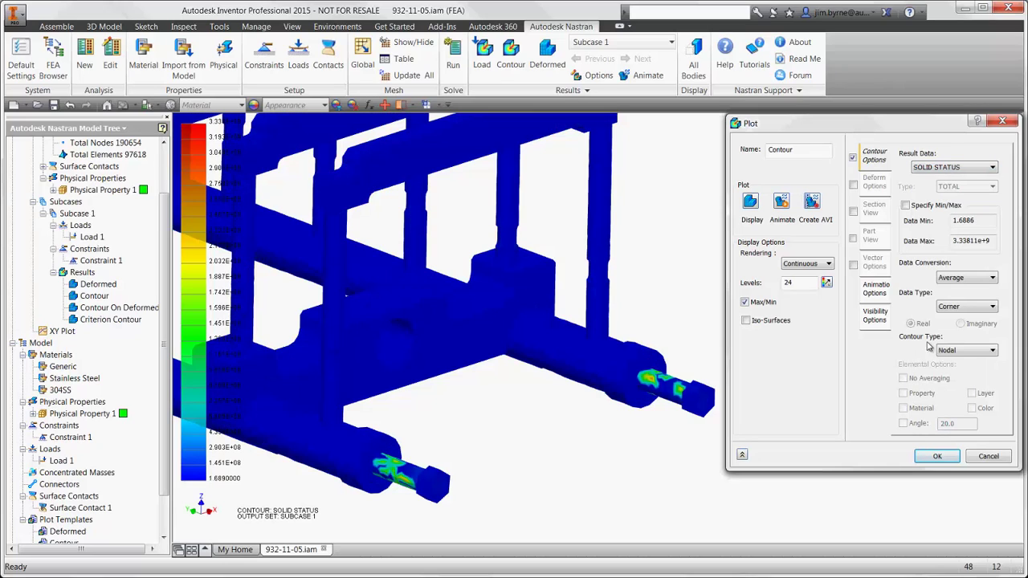
left_click(905, 206)
double_click(968, 241)
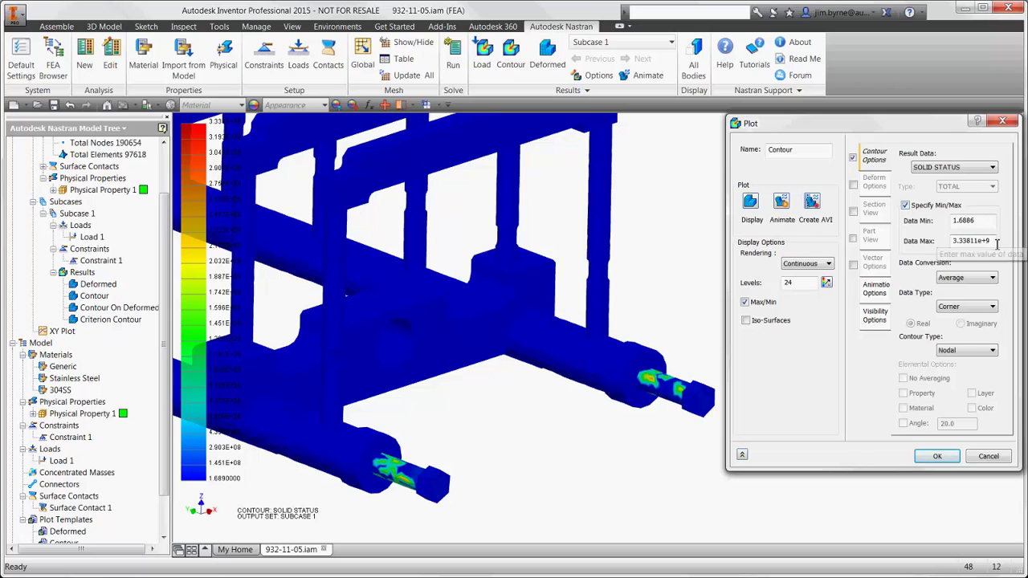
type("10")
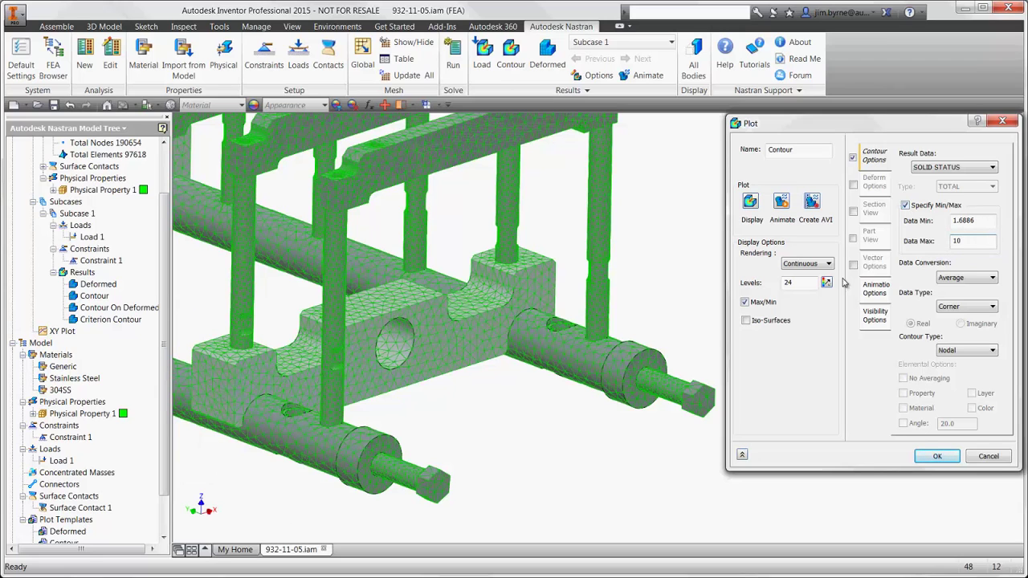
left_click(750, 203)
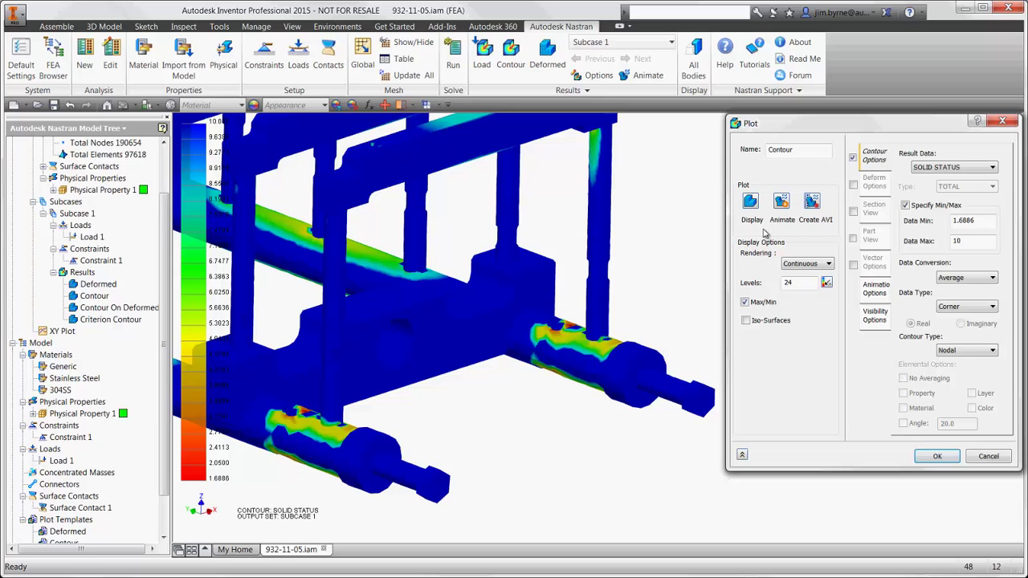
left_click(924, 456)
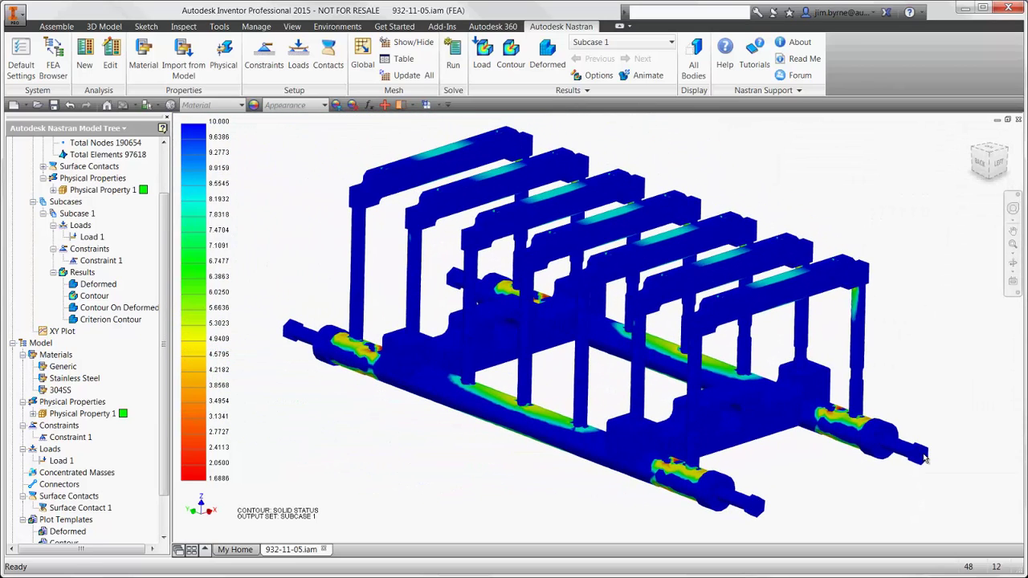
scroll(165, 167, "up", 2)
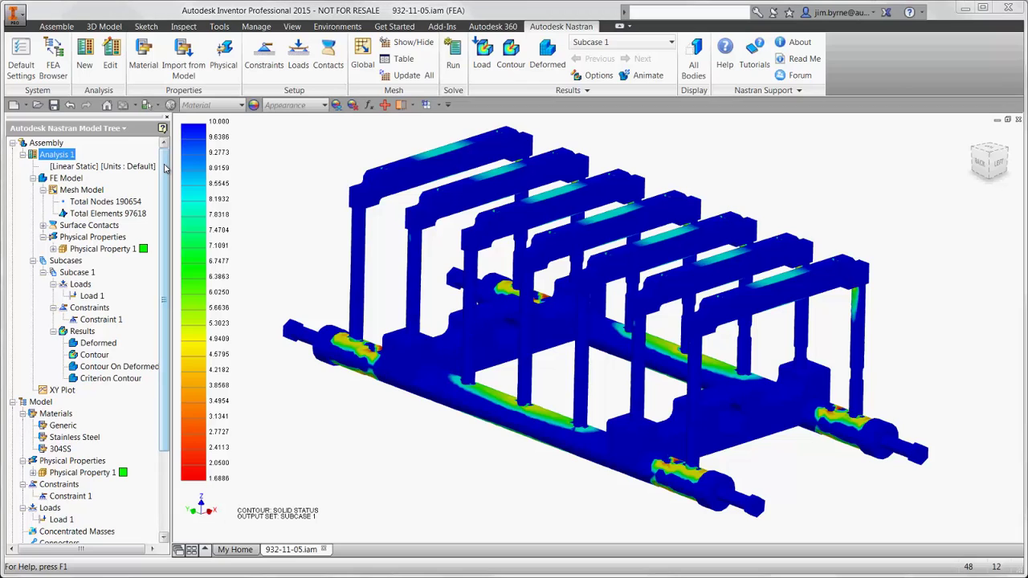
Step: Change Analysis 1's type to Multi-Axial Fatigue
right_click(65, 155)
left_click(85, 178)
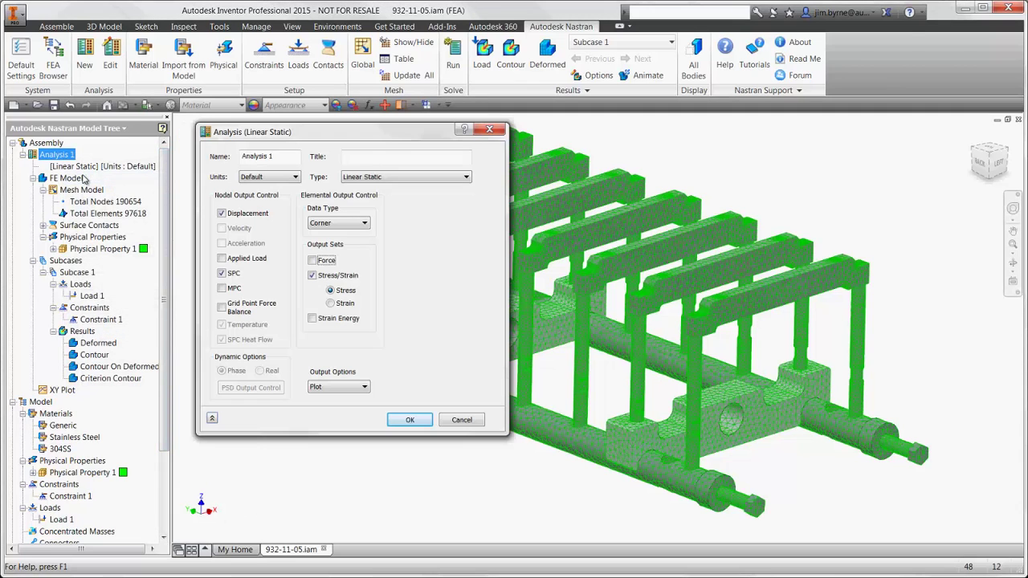
left_click(364, 178)
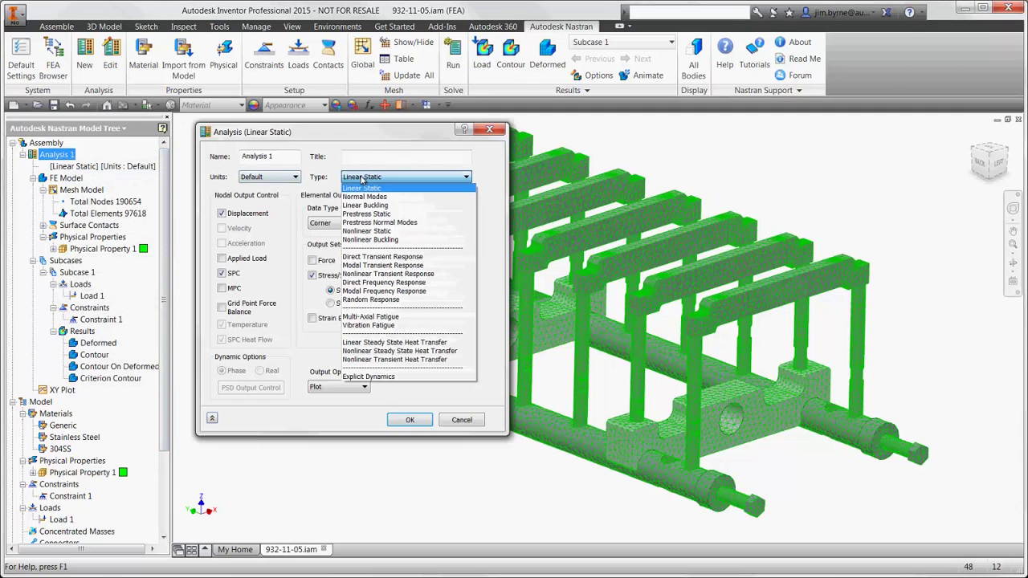
left_click(383, 322)
left_click(399, 417)
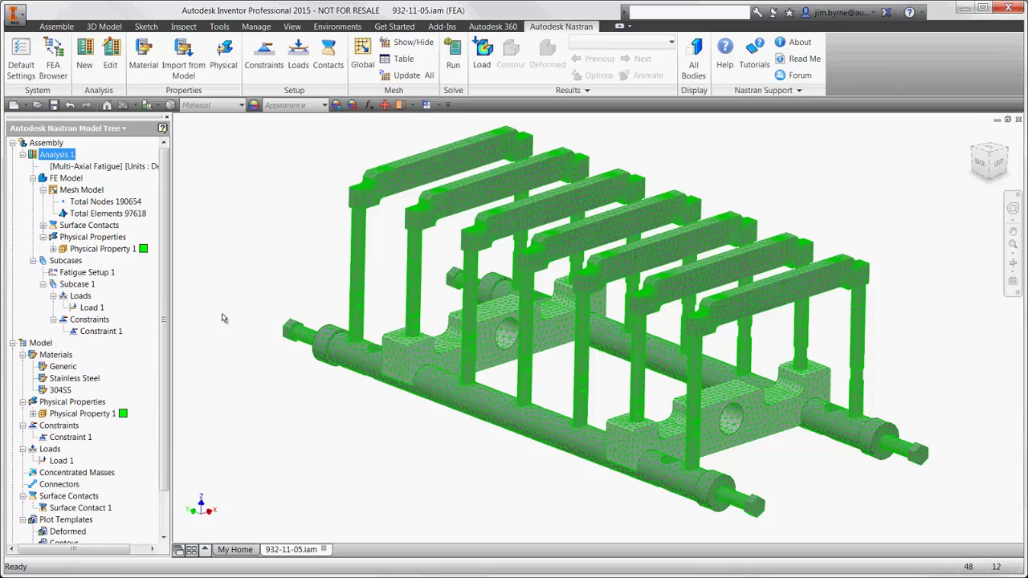
Step: Review the 304SS material's S-N fatigue data and its curve plot
left_click(53, 249)
right_click(75, 261)
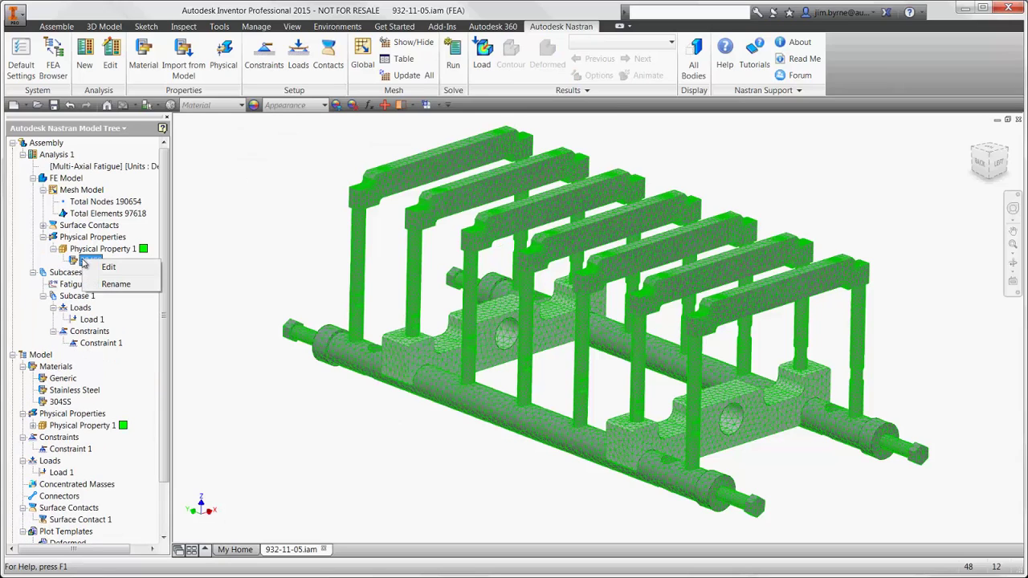
left_click(98, 270)
left_click(206, 404)
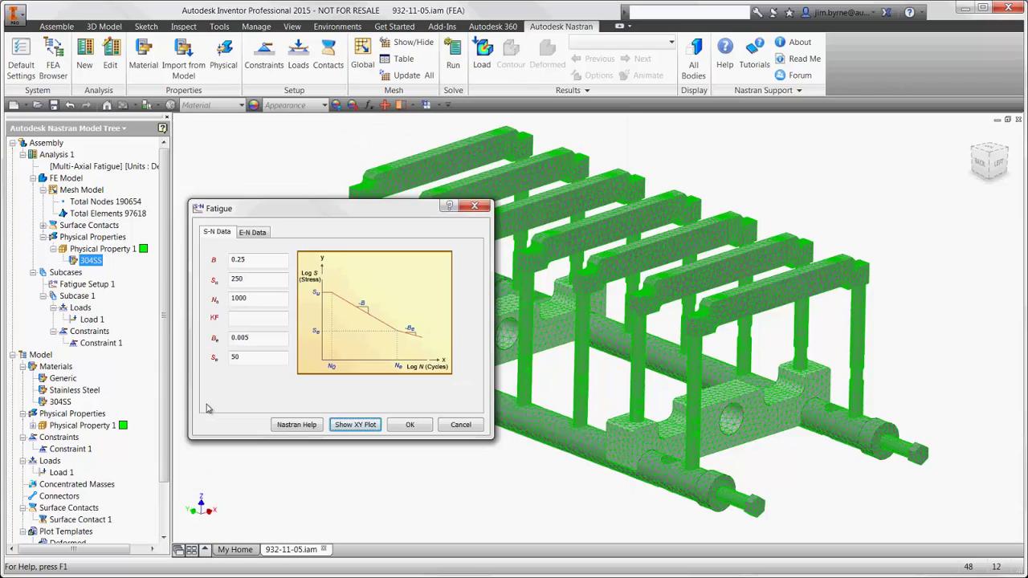
left_click(345, 426)
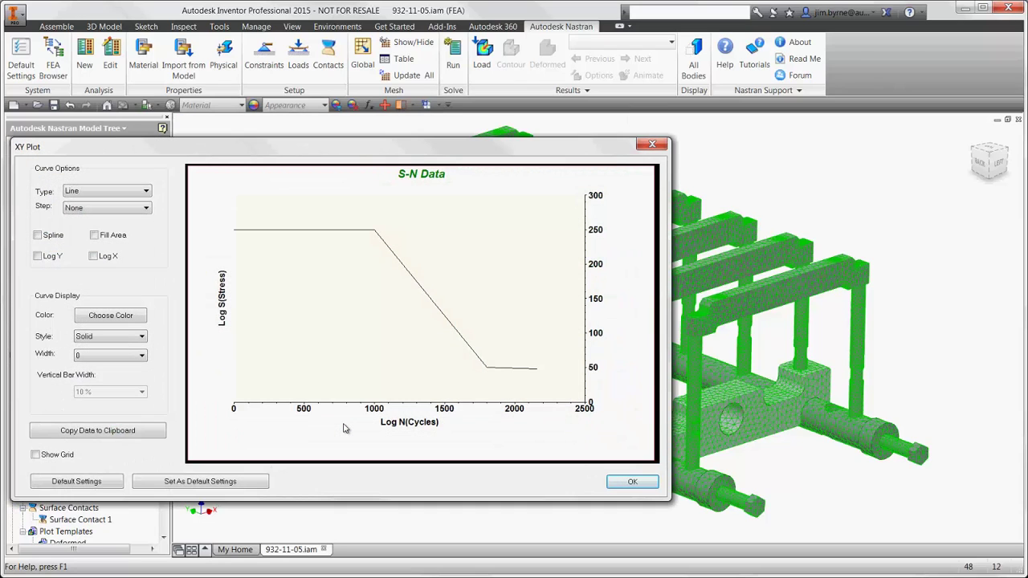
key("Escape")
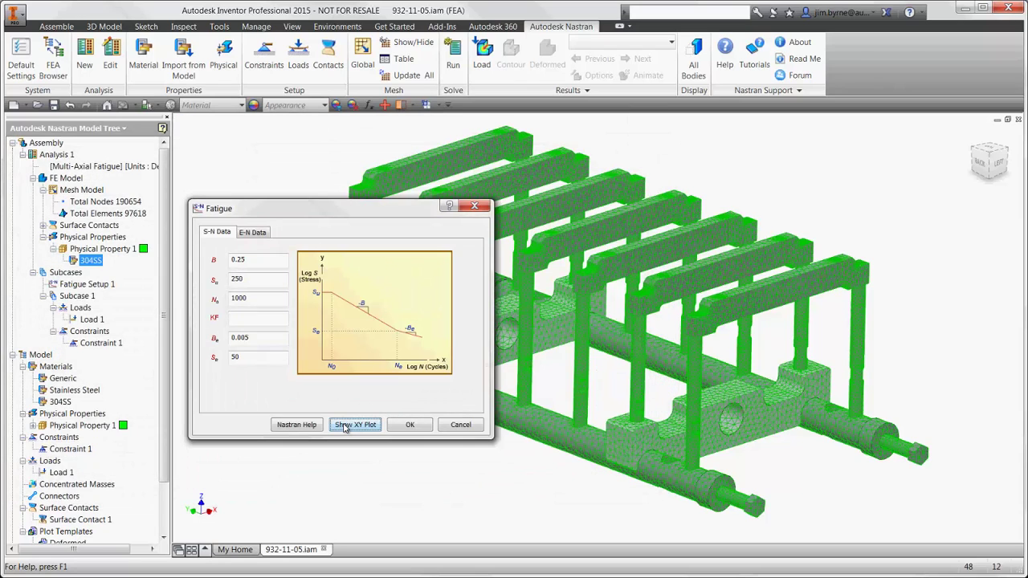
left_click(415, 428)
left_click(499, 468)
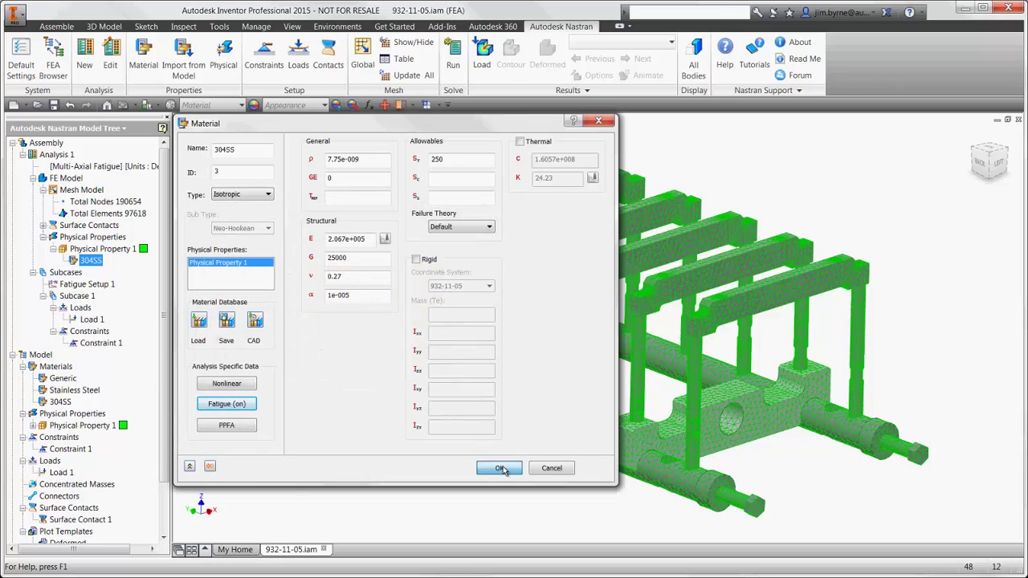
Step: Set Fatigue Setup 1 to a Stress-Life approach with the von Mises method
right_click(98, 286)
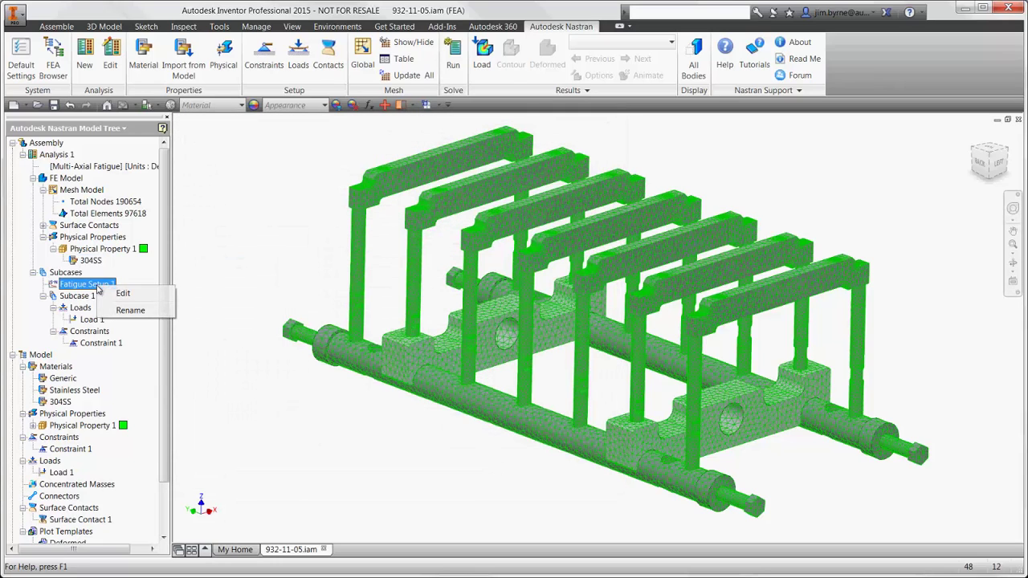
left_click(117, 293)
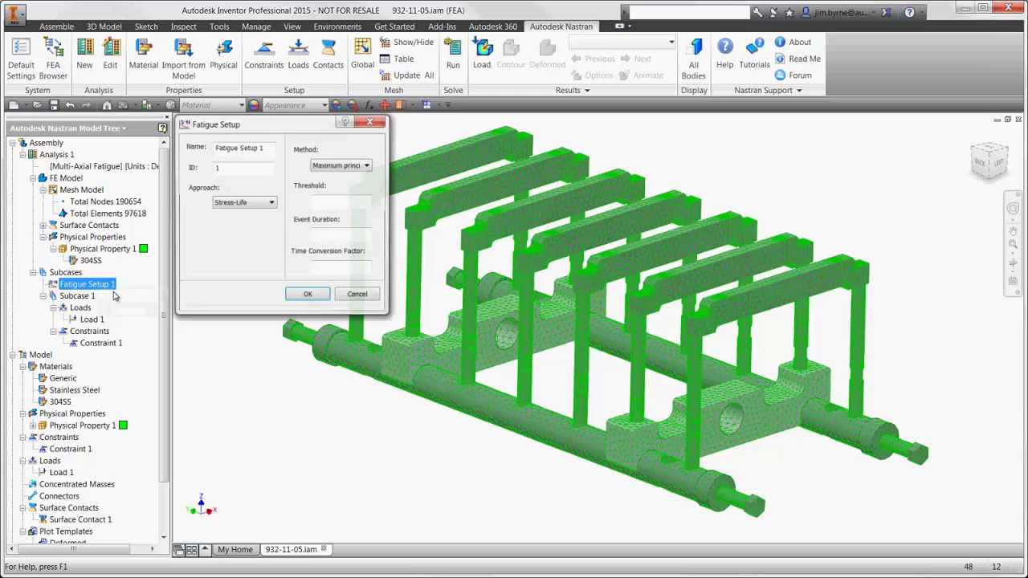
left_click(254, 204)
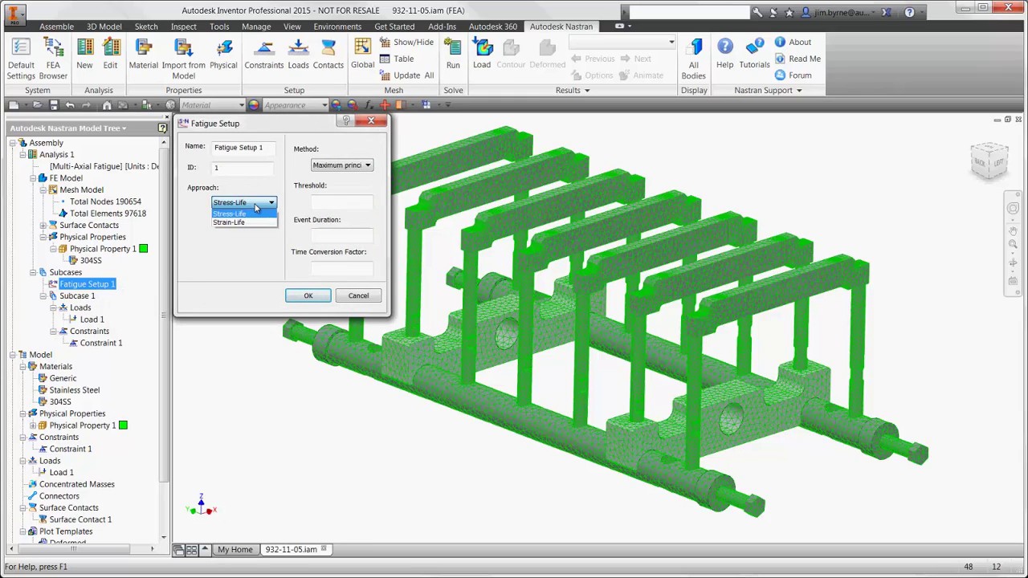
left_click(334, 167)
left_click(334, 167)
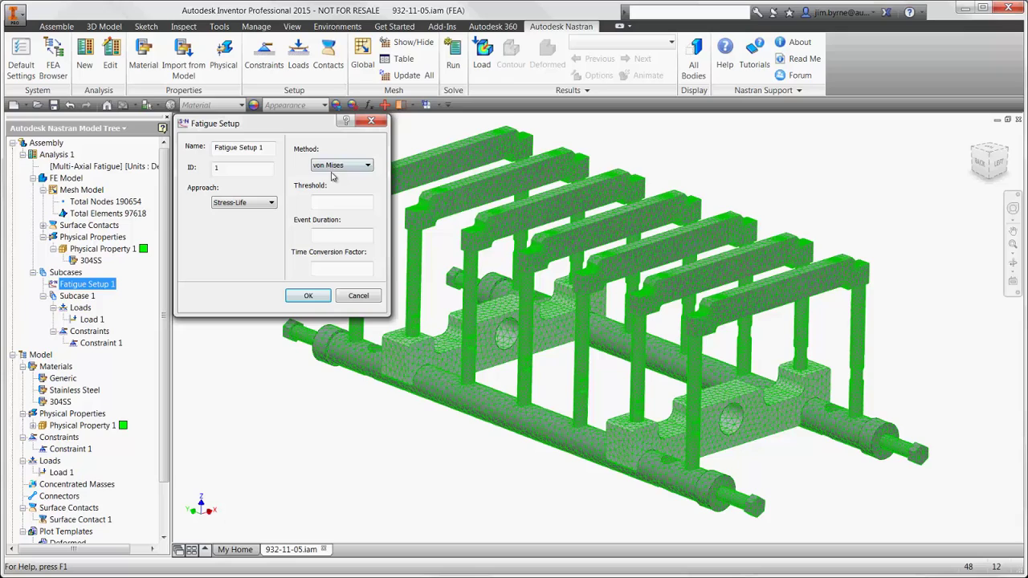
left_click(308, 296)
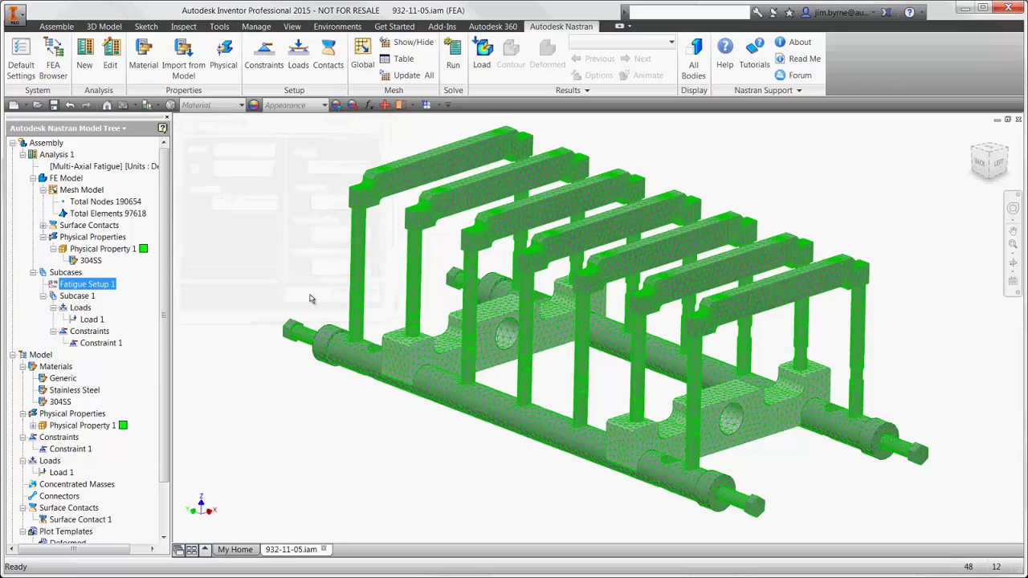
Step: Create a new load history table for Load 1 with points (0,0), (0.5,1), (1,0)
right_click(100, 320)
left_click(118, 331)
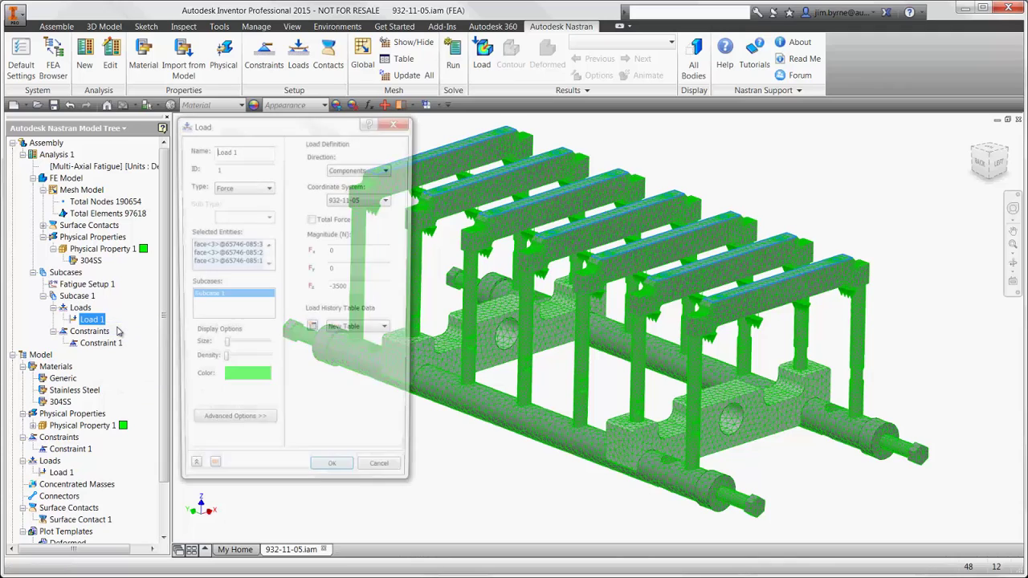
left_click(311, 330)
left_click(315, 180)
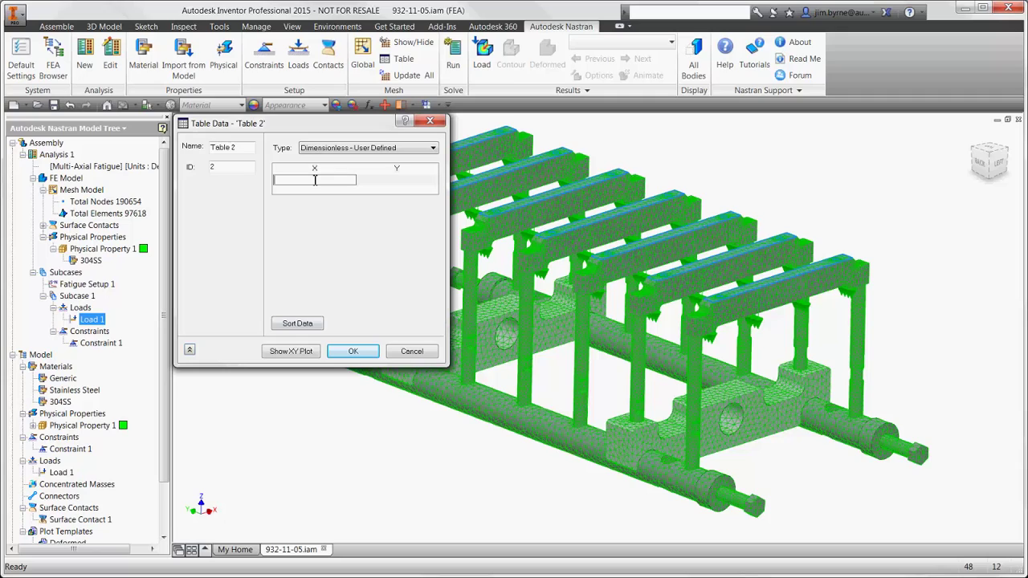
type("0")
key("Tab")
type("0")
key("Tab")
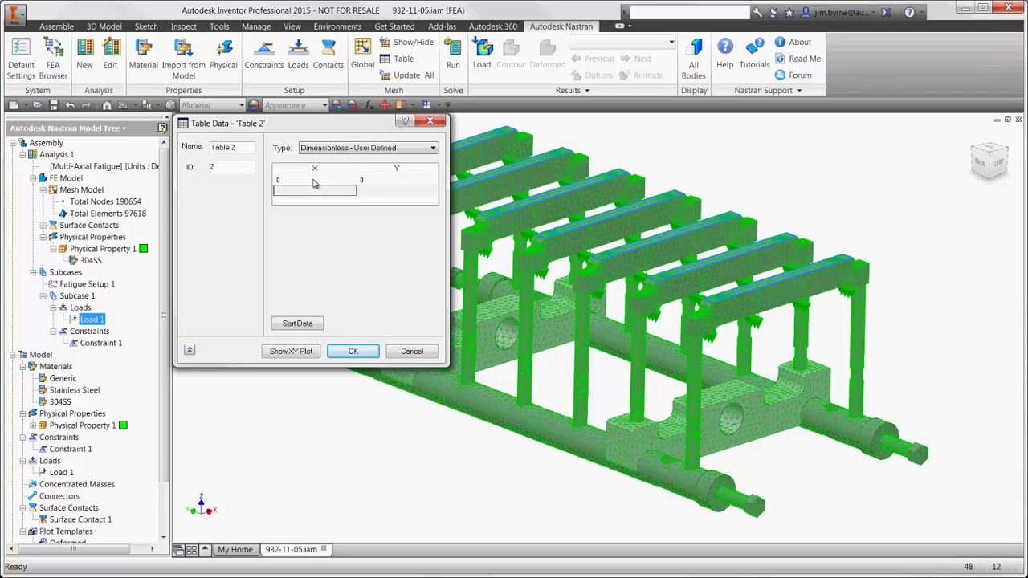
type("0.5")
key("Tab")
type("1")
key("Tab")
type("1")
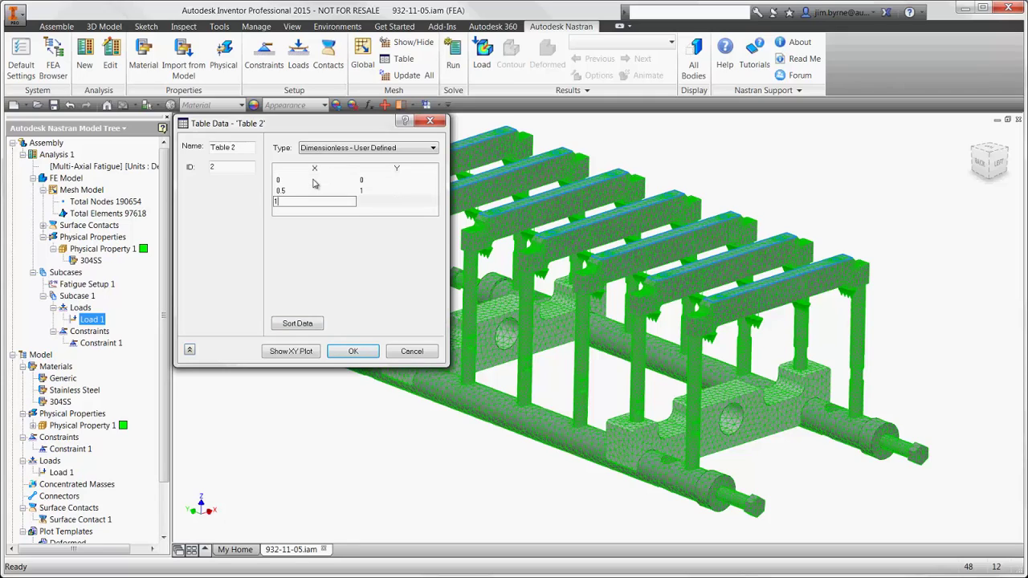
key("Tab")
type("0")
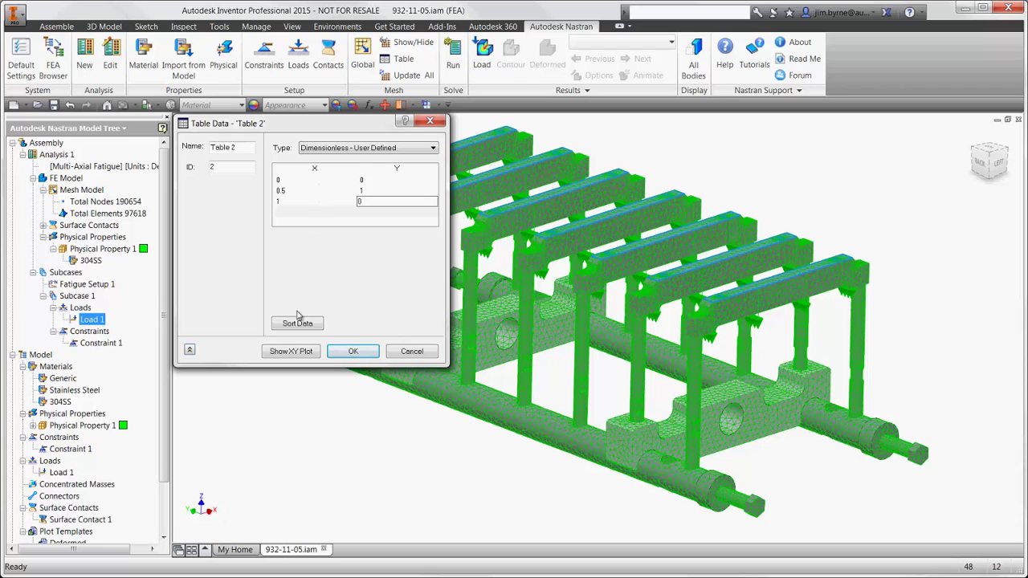
Step: Preview the triangular XY plot and confirm Table 2 on Load 1
left_click(290, 350)
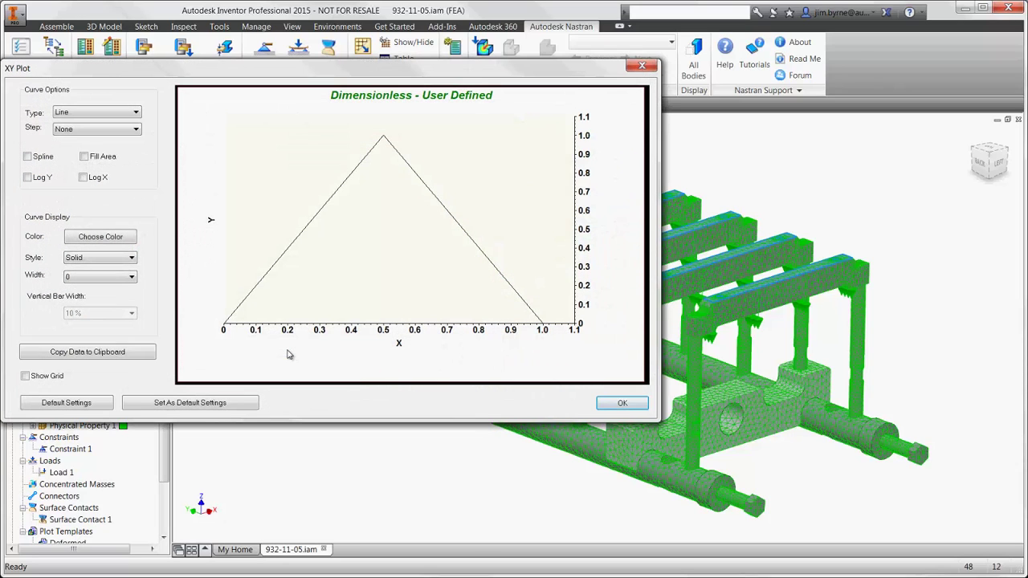
key("Return")
left_click(347, 354)
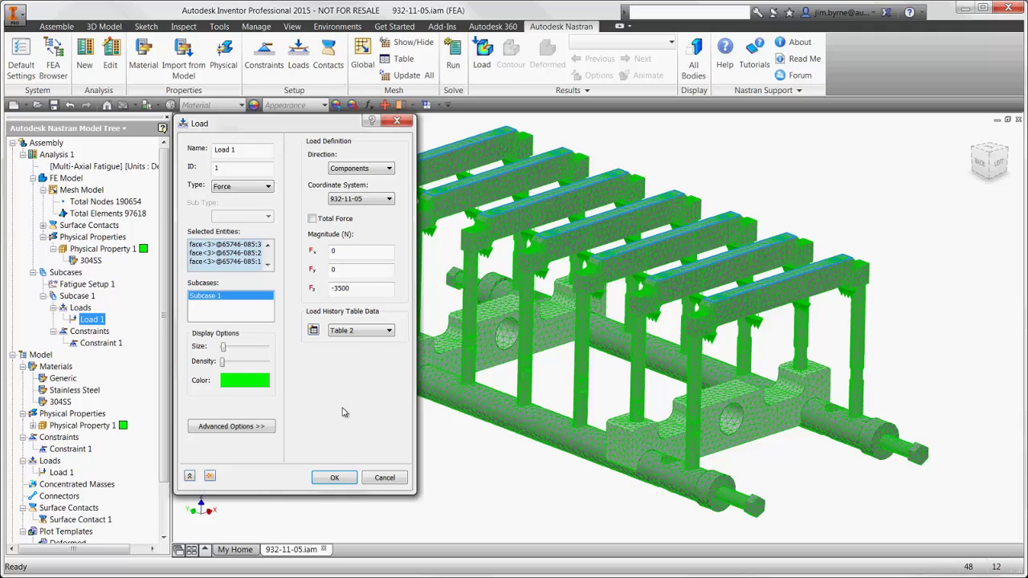
left_click(335, 478)
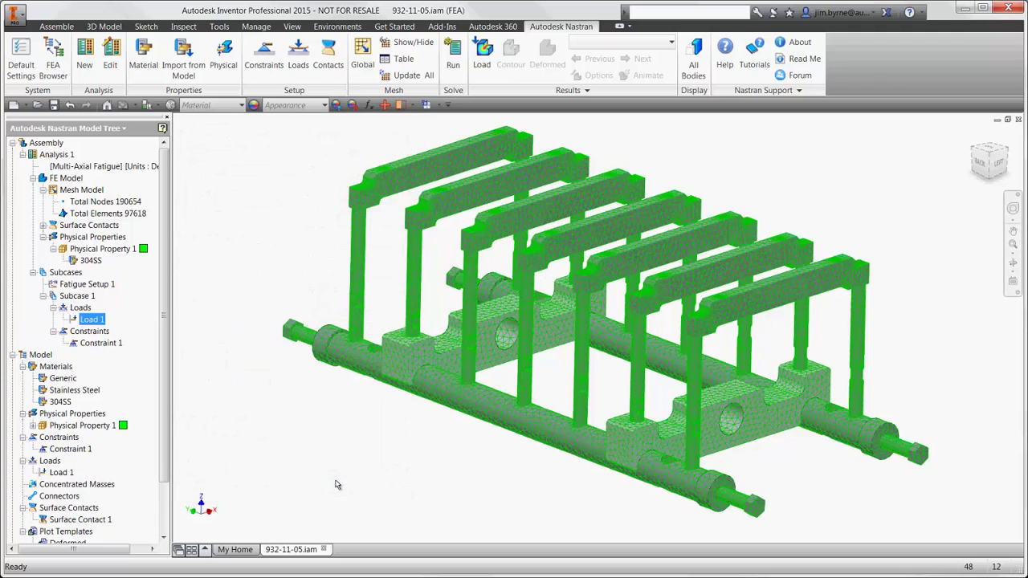
Step: Solve the fatigue analysis and display the Damage Contour as SOLID LIFE
left_click(453, 64)
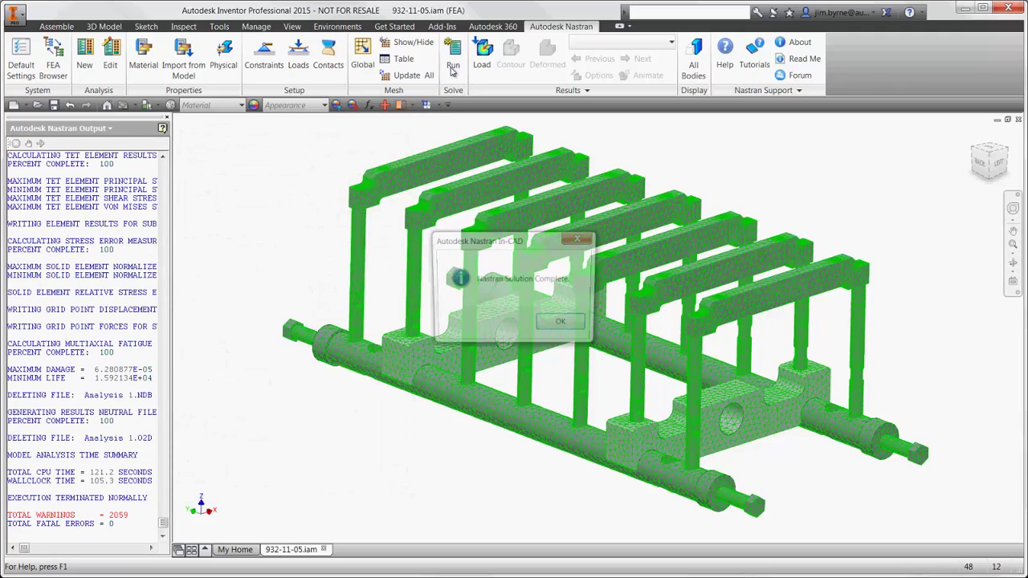
left_click(552, 321)
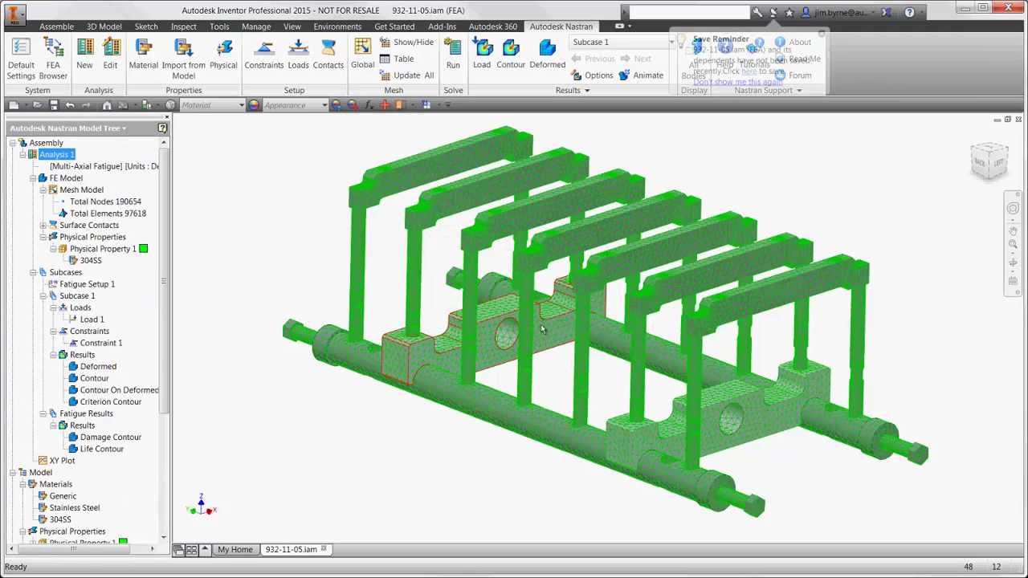
right_click(121, 438)
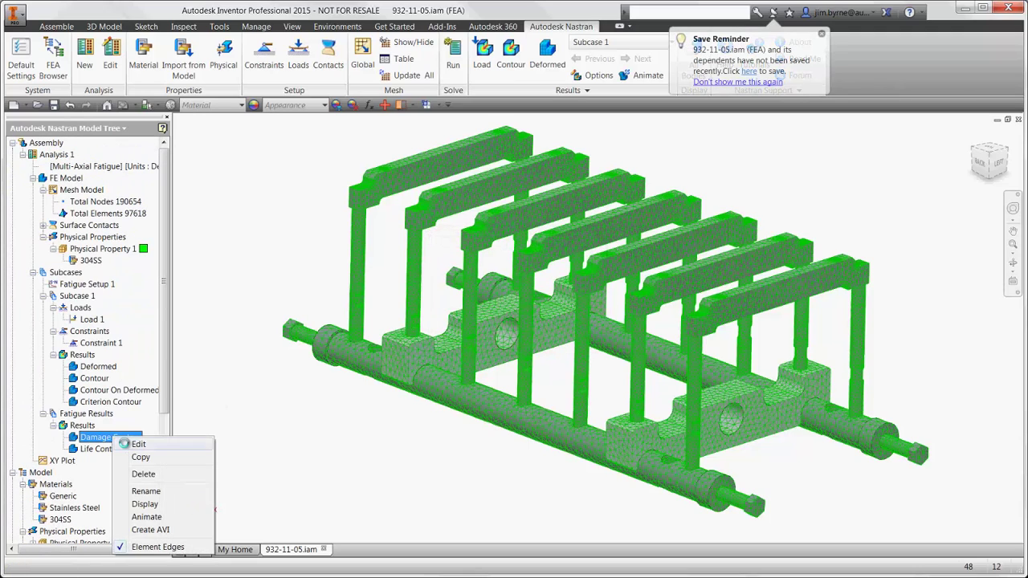
left_click(128, 444)
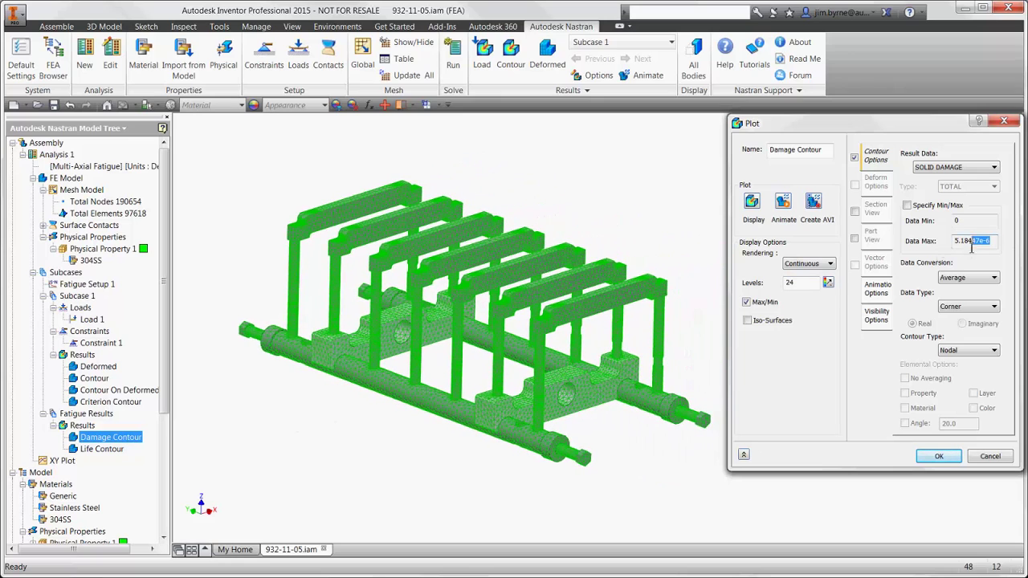
left_click(948, 168)
left_click(941, 187)
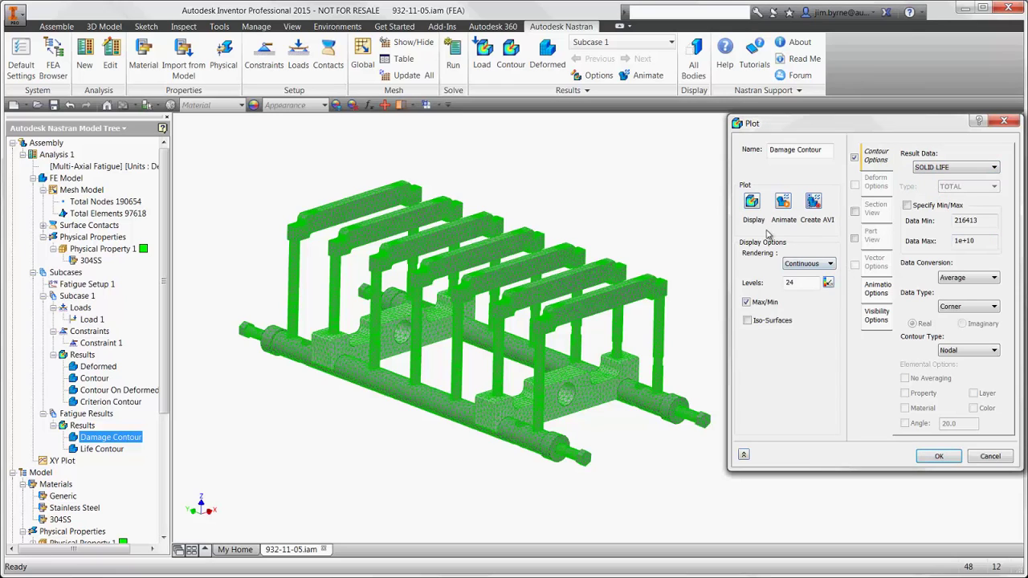
left_click(751, 202)
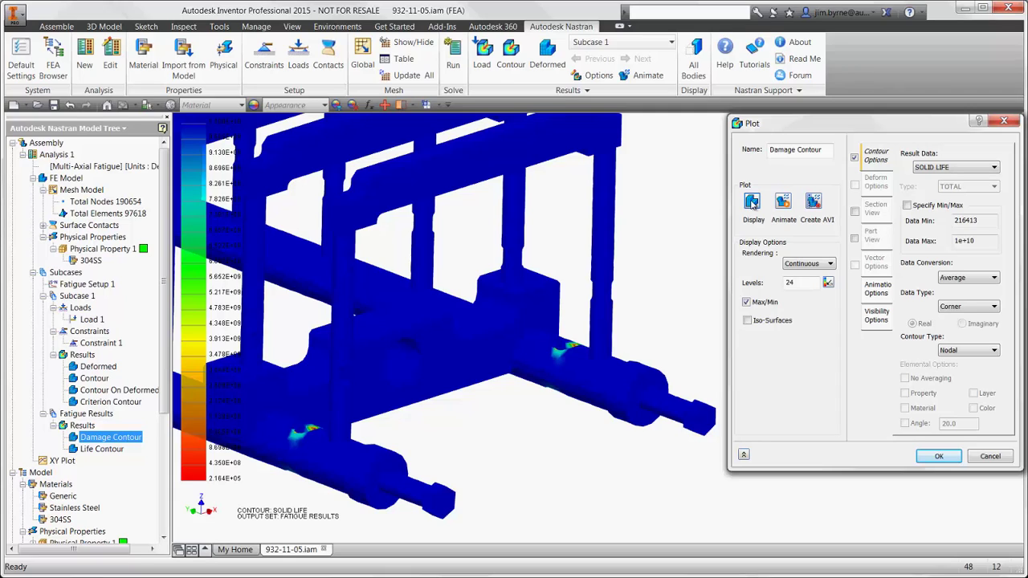
Step: Try iso-surfaces, restore the isometric view, and turn off the contour display
left_click(746, 320)
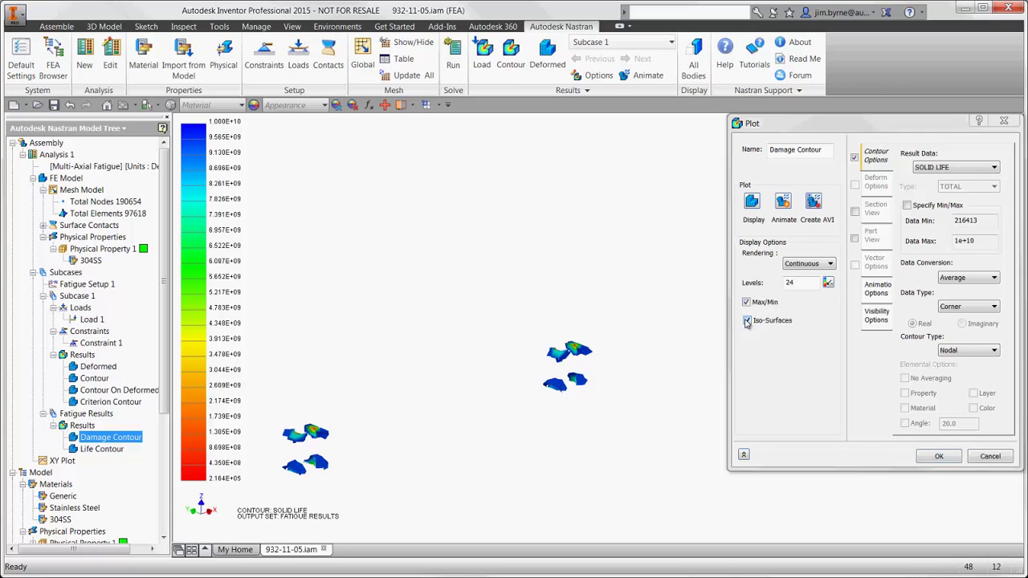
left_click(746, 320)
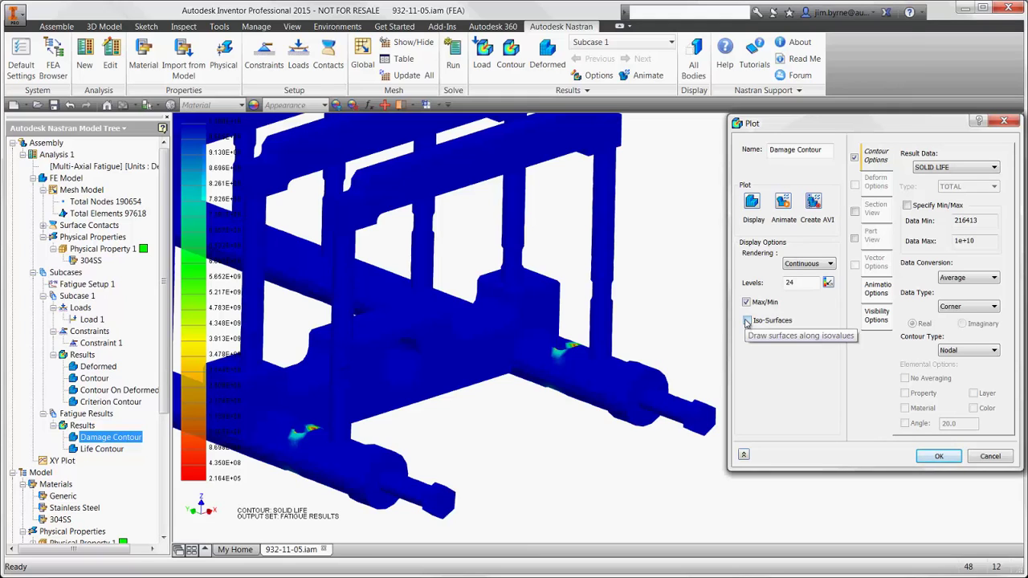
left_click(937, 455)
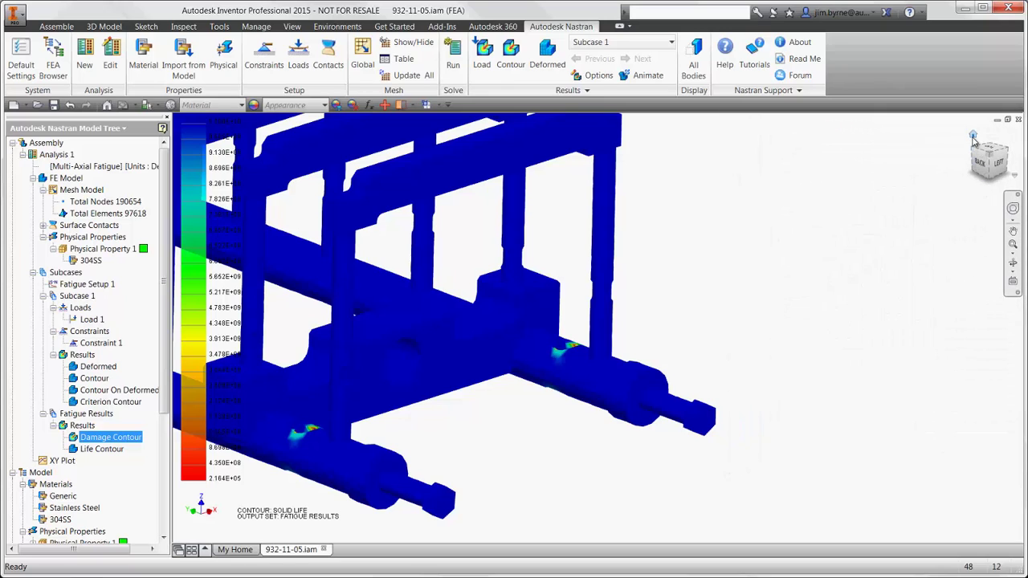
left_click(972, 137)
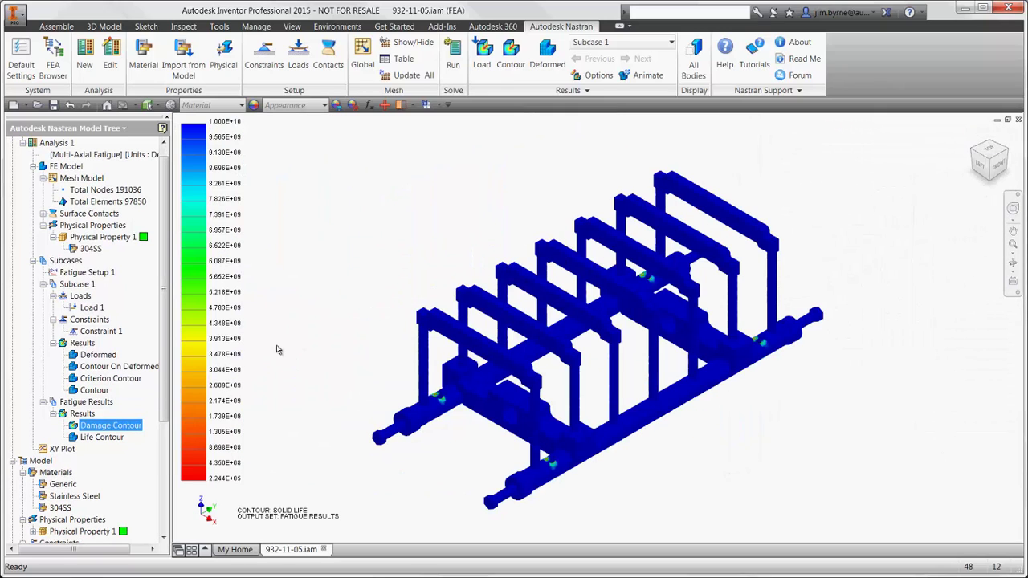
right_click(126, 426)
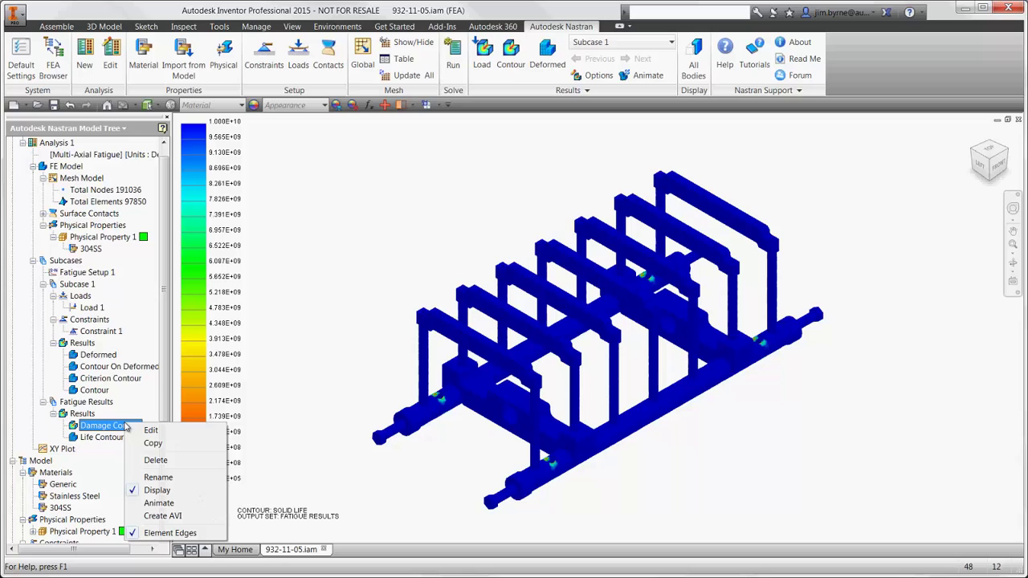
left_click(157, 490)
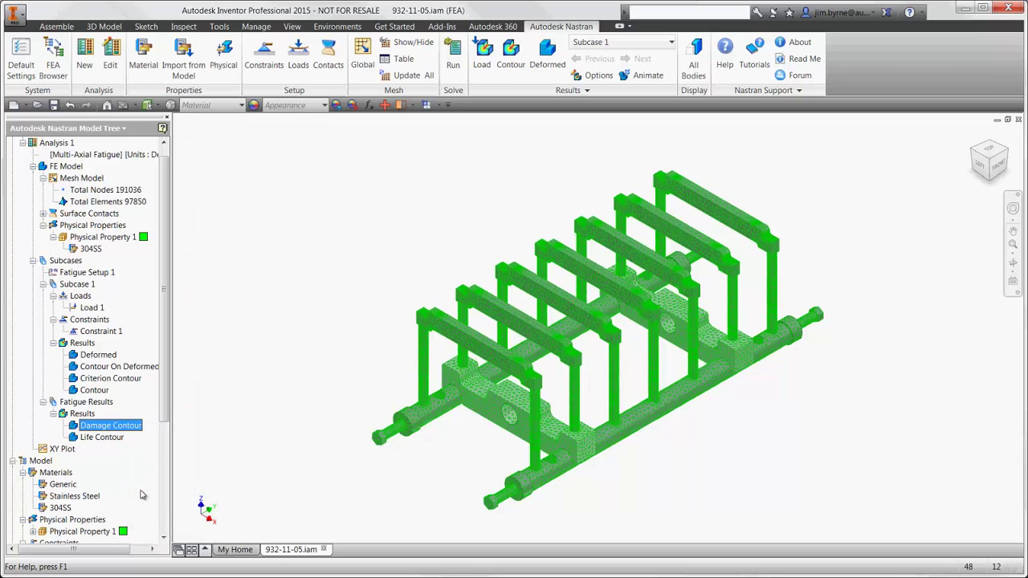
Step: Change rod part 65746-084's sketch diameter from 1.750 to 2.000
right_click(639, 406)
left_click(642, 378)
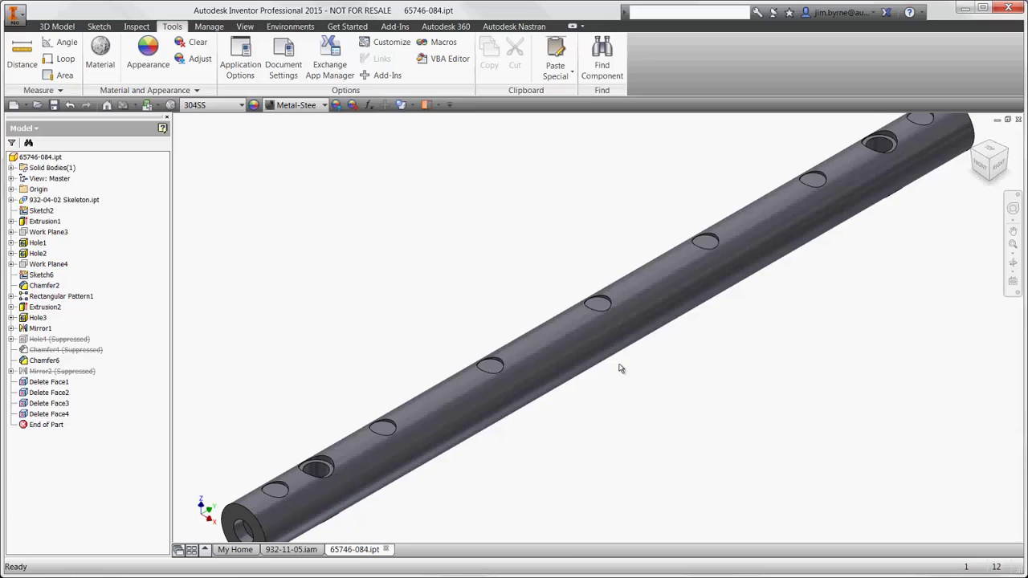
right_click(578, 350)
left_click(578, 385)
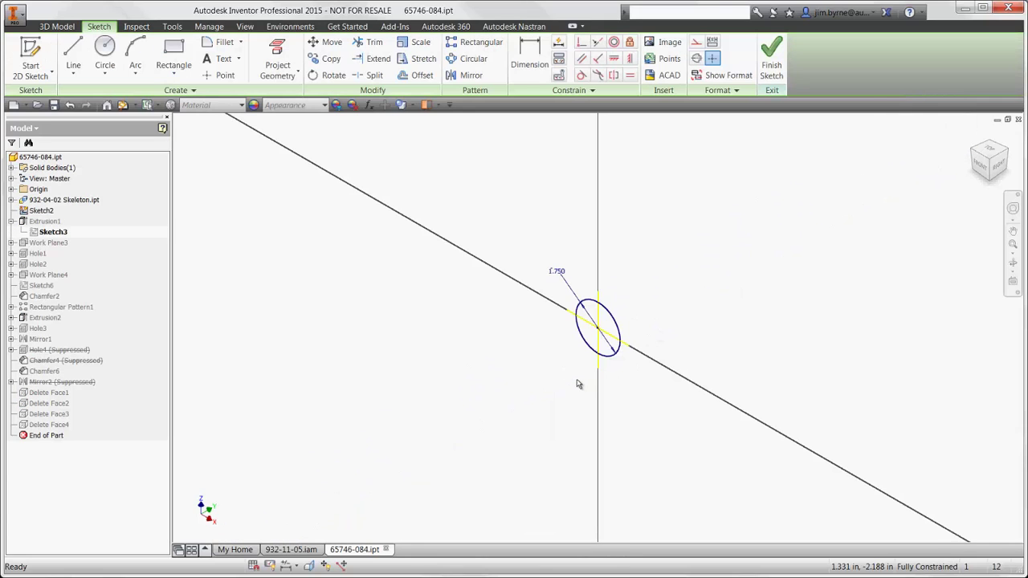
left_click(556, 277)
type("2")
key("Return")
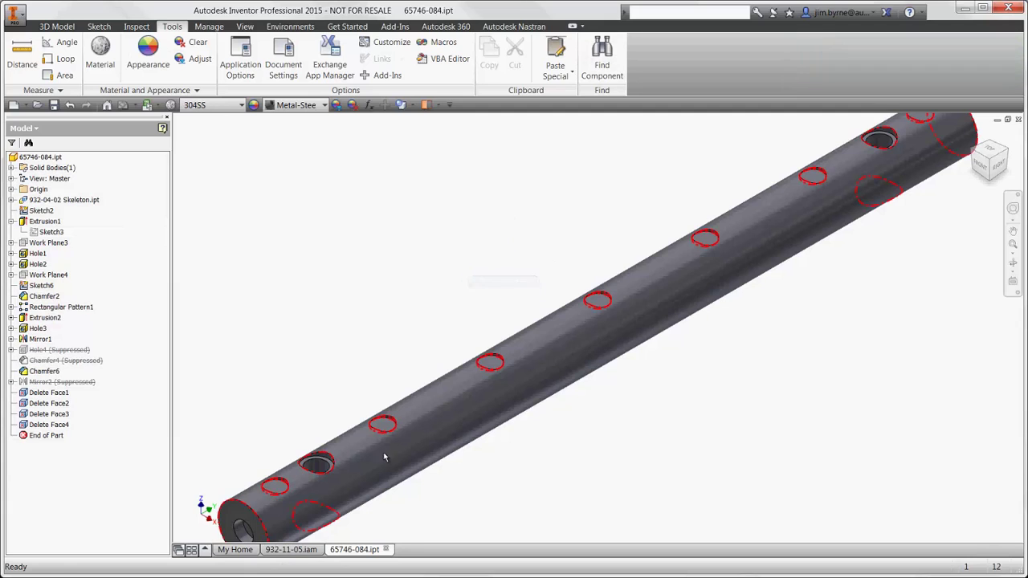
left_click(290, 549)
Step: Update the bracket's 1.750 cutout dimension in its sketch
right_click(491, 374)
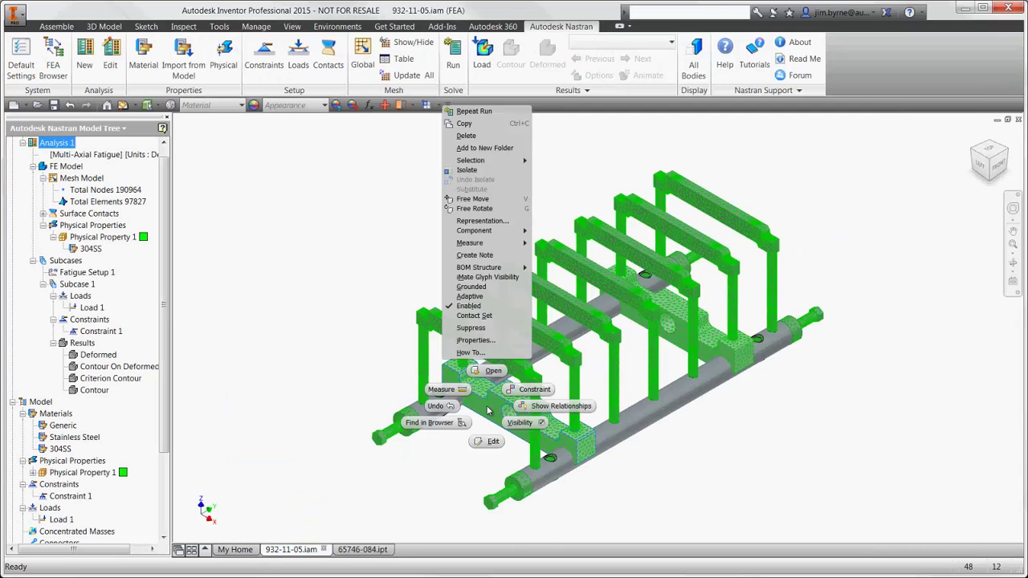
key("Escape")
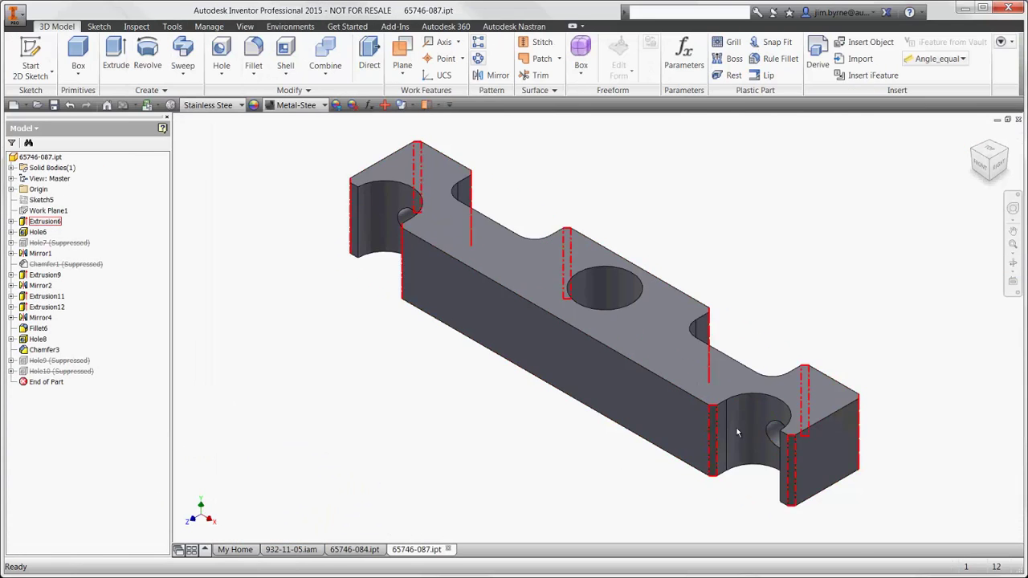
right_click(751, 424)
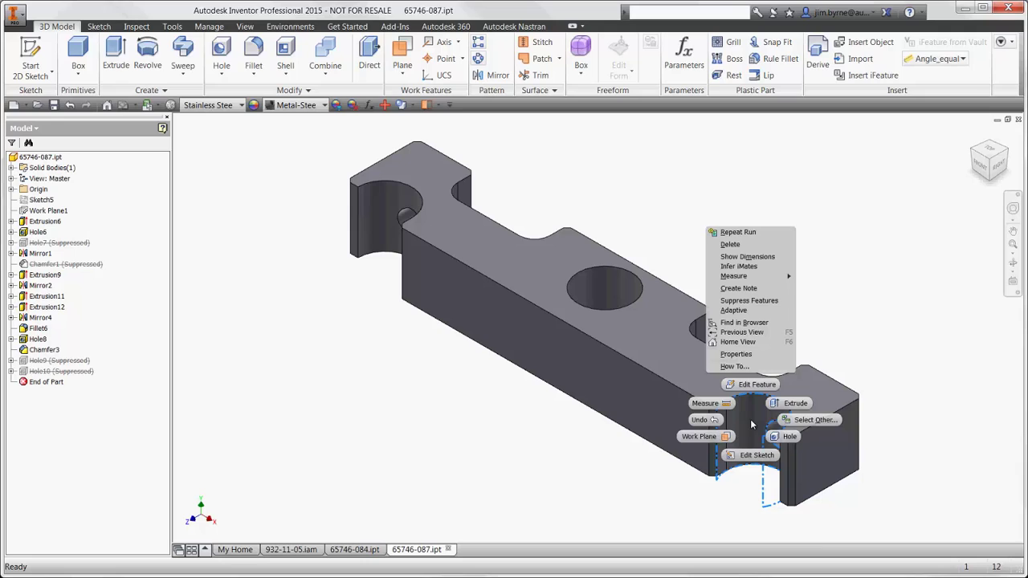
left_click(756, 454)
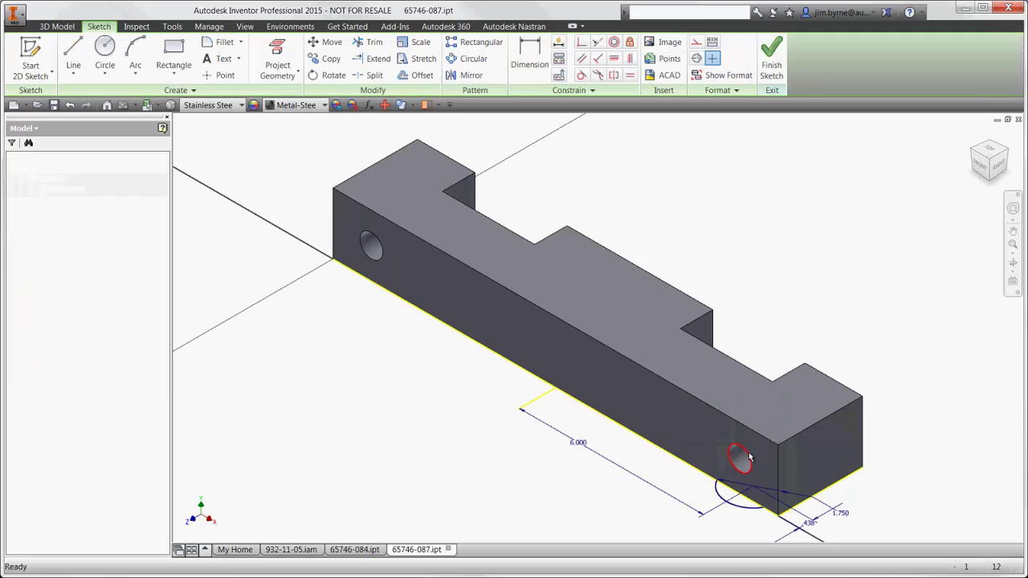
double_click(839, 515)
key("Return")
right_click_drag(896, 419, 899, 476)
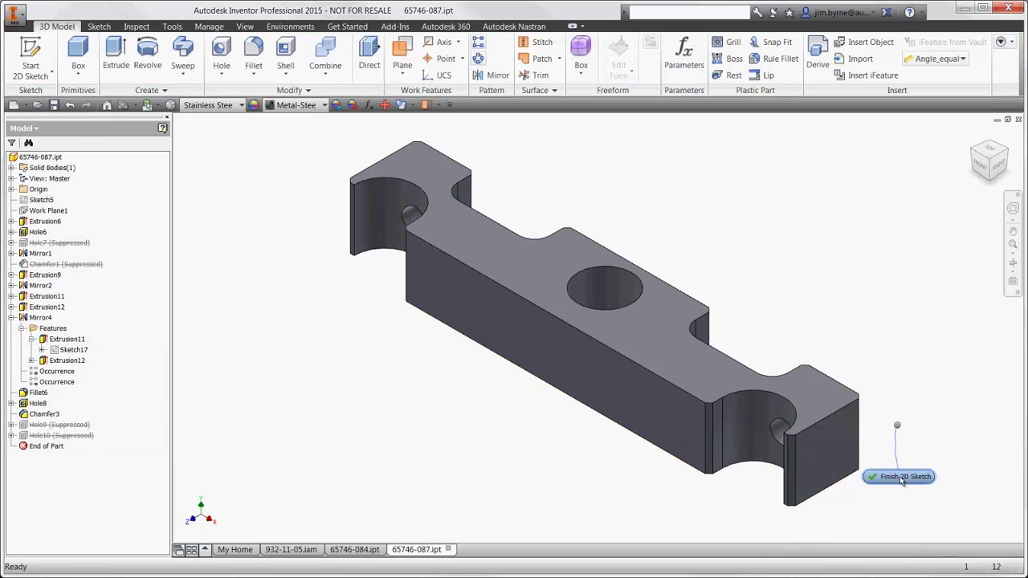
left_click(311, 550)
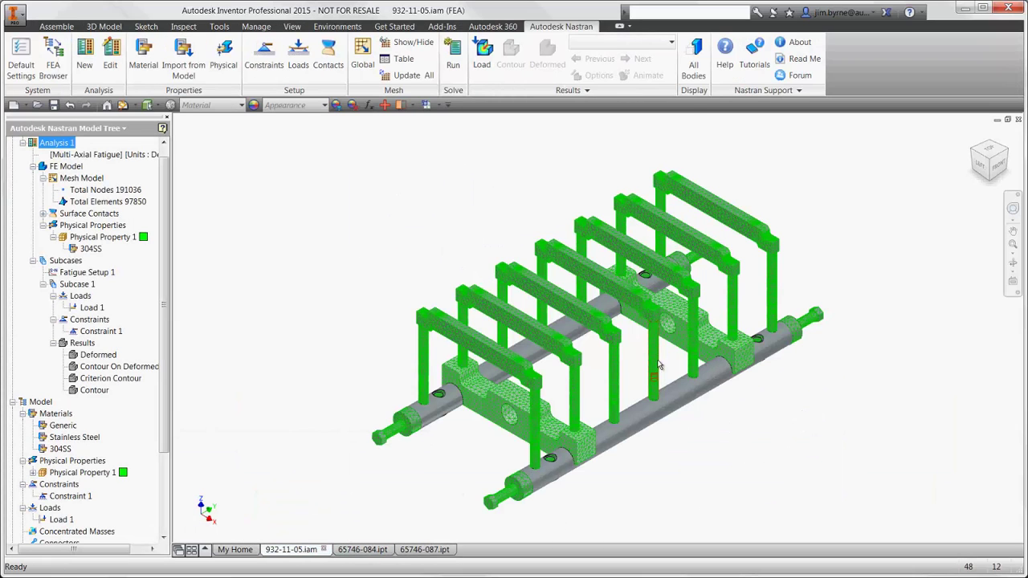
Step: Set rod part 65746-086's Length parameter to 7.3645 in
right_click(654, 361)
left_click(661, 323)
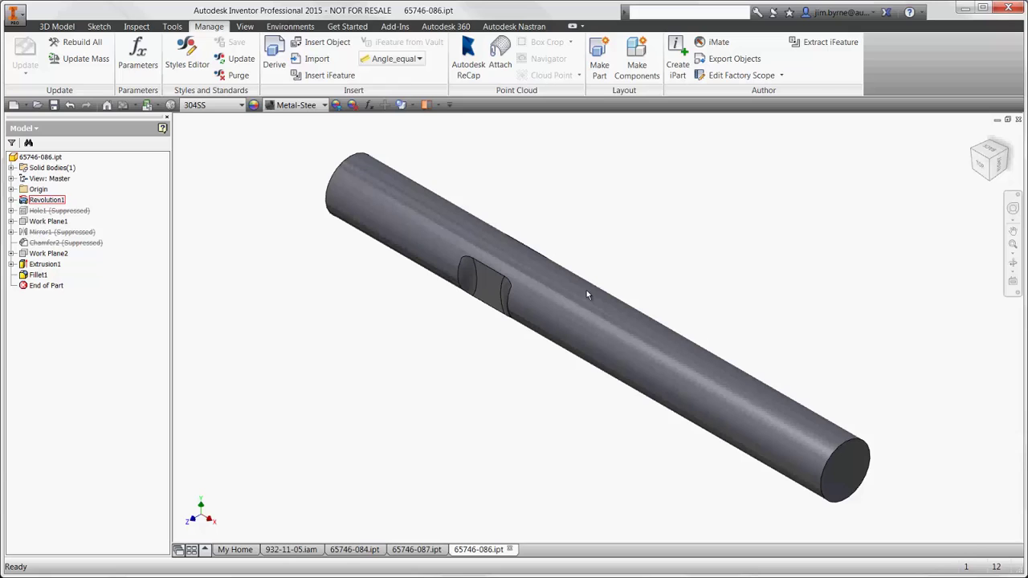
left_click(138, 58)
left_click(156, 162)
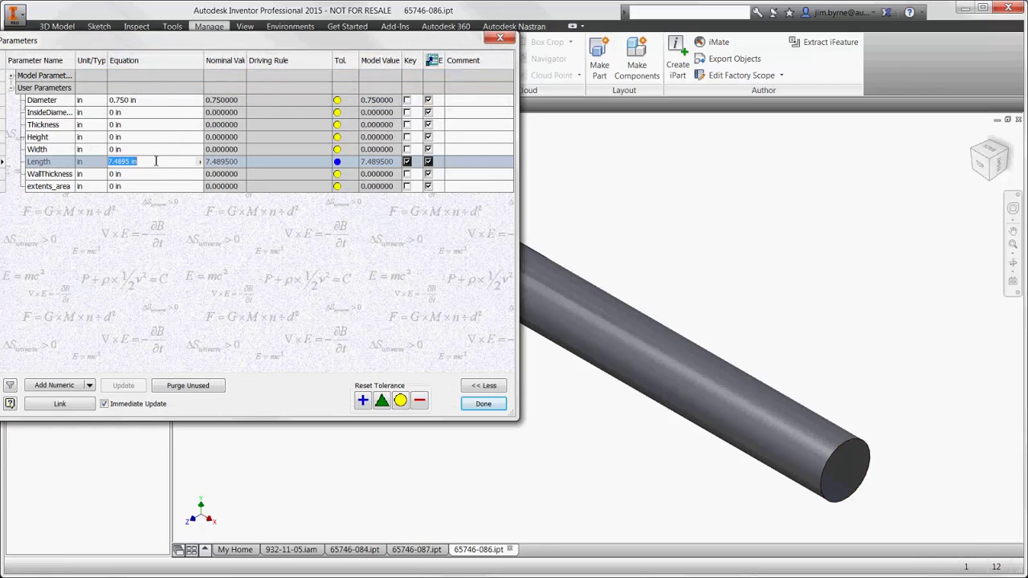
type("7.3645")
key("Return")
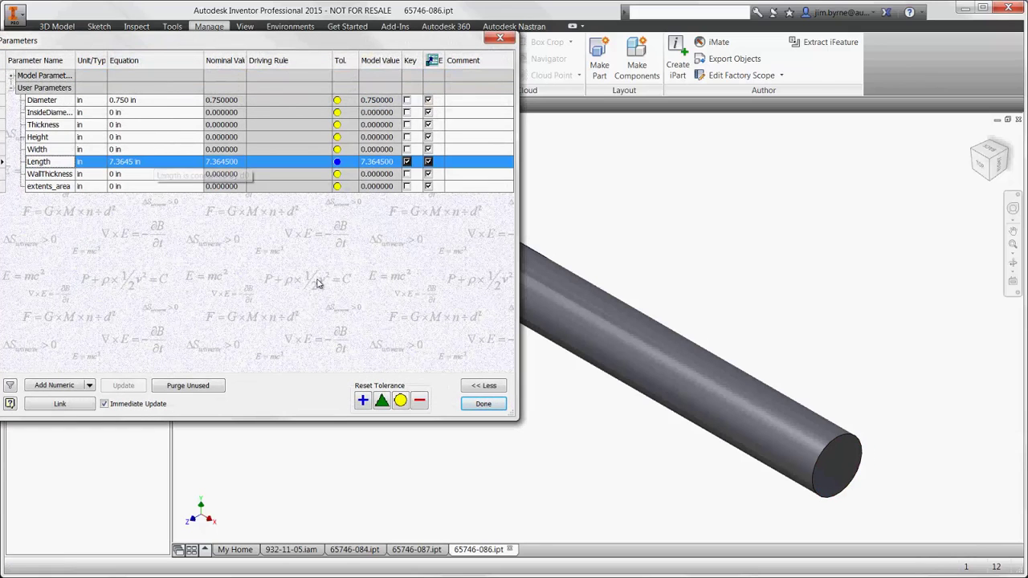
left_click(482, 403)
Step: Return to the 932-11-05 FEA assembly, then re-mesh and re-run the Nastran analysis
left_click(291, 549)
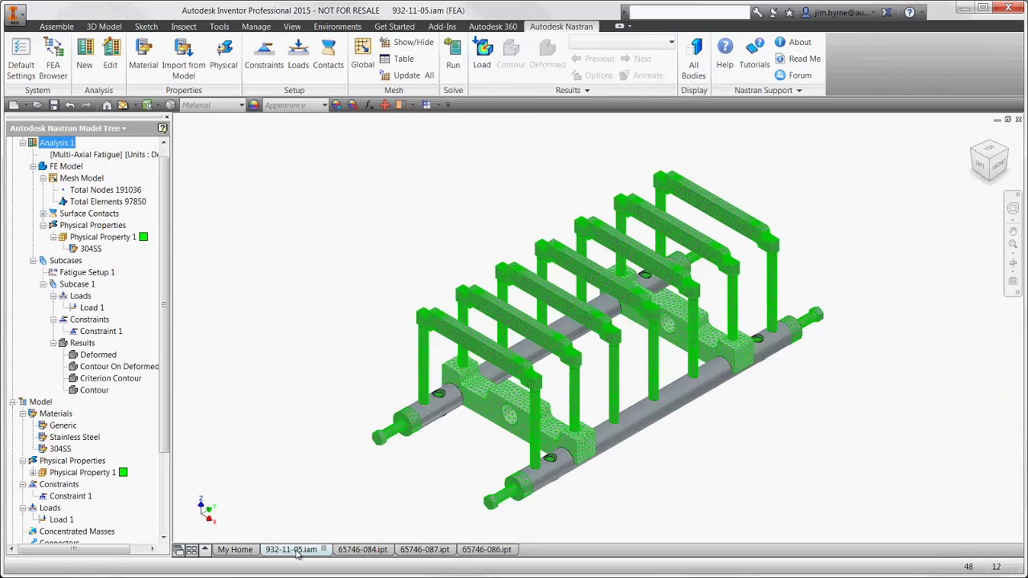
left_click(414, 75)
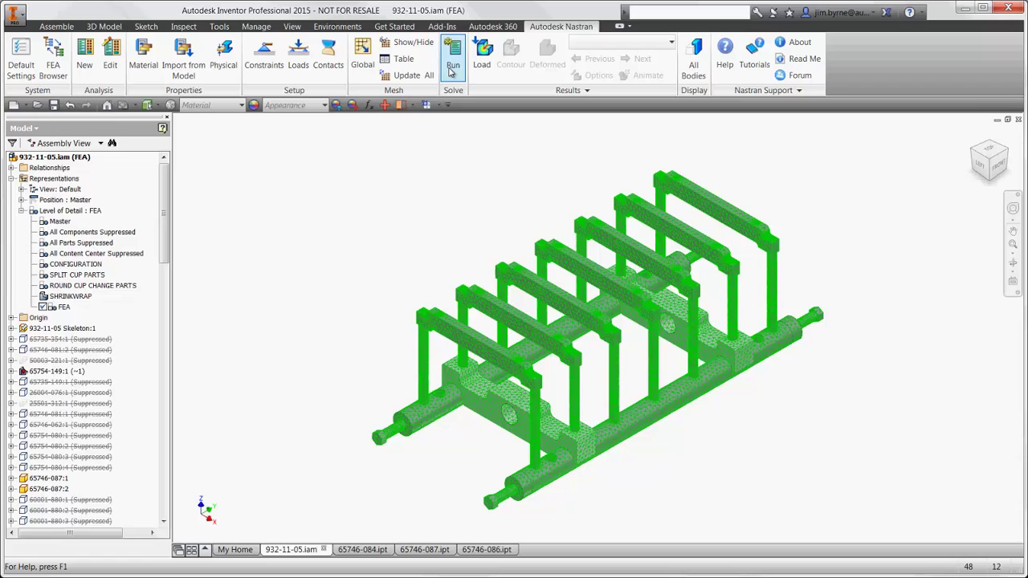
left_click(452, 66)
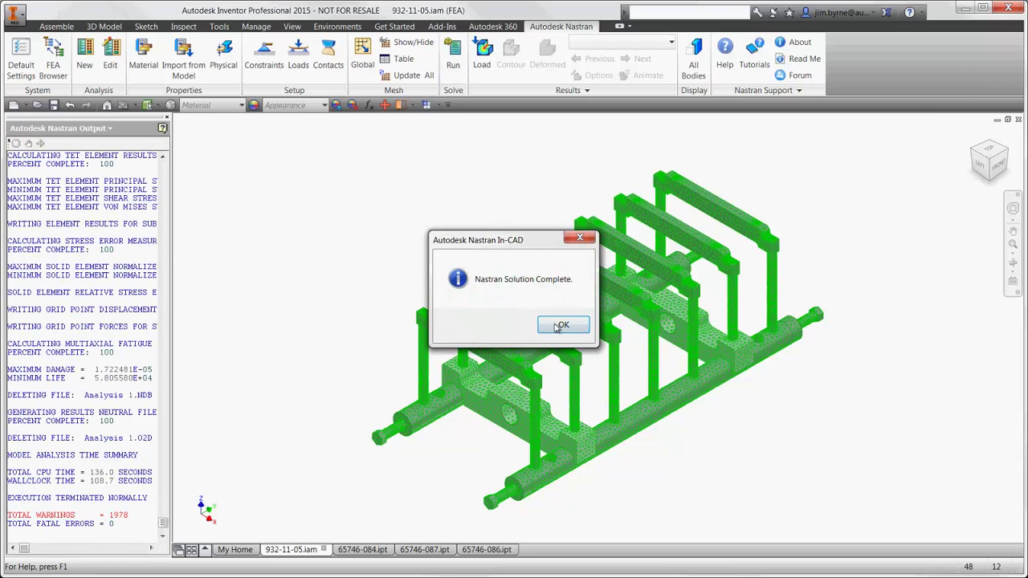
left_click(561, 325)
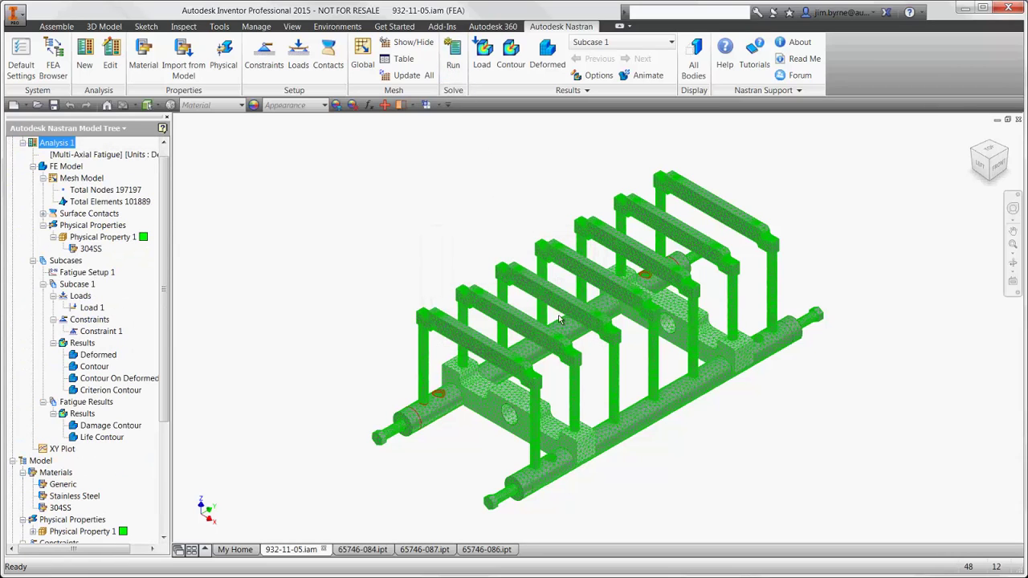
Step: Display the SOLID VON MISES contour on the updated fixture
left_click(598, 75)
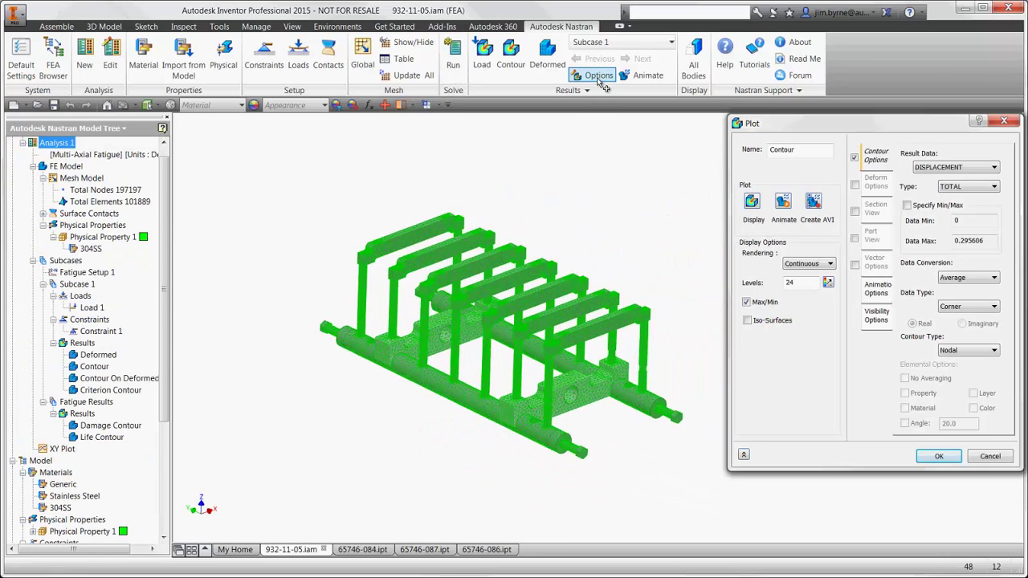
left_click(938, 167)
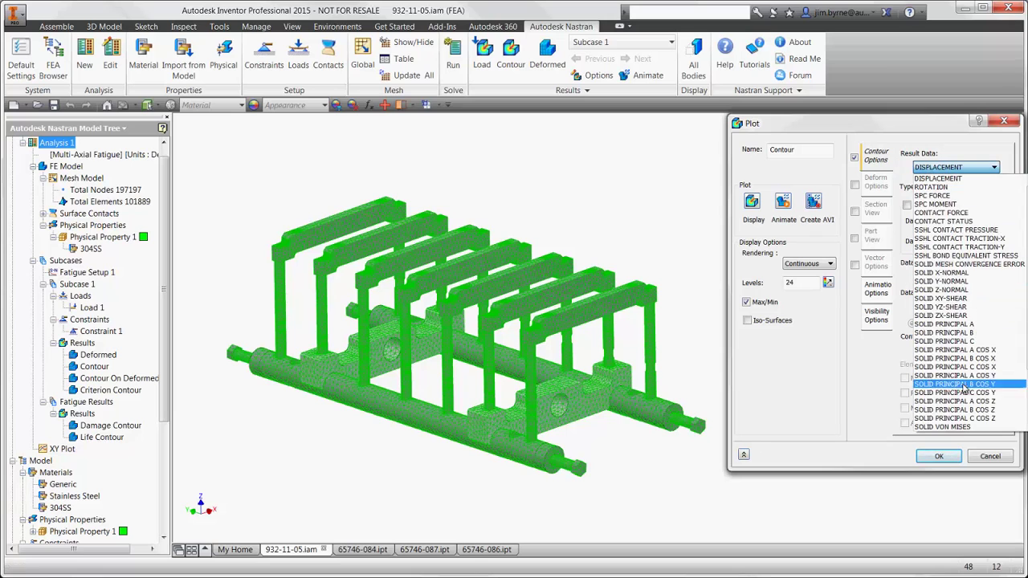
left_click(943, 426)
left_click(753, 204)
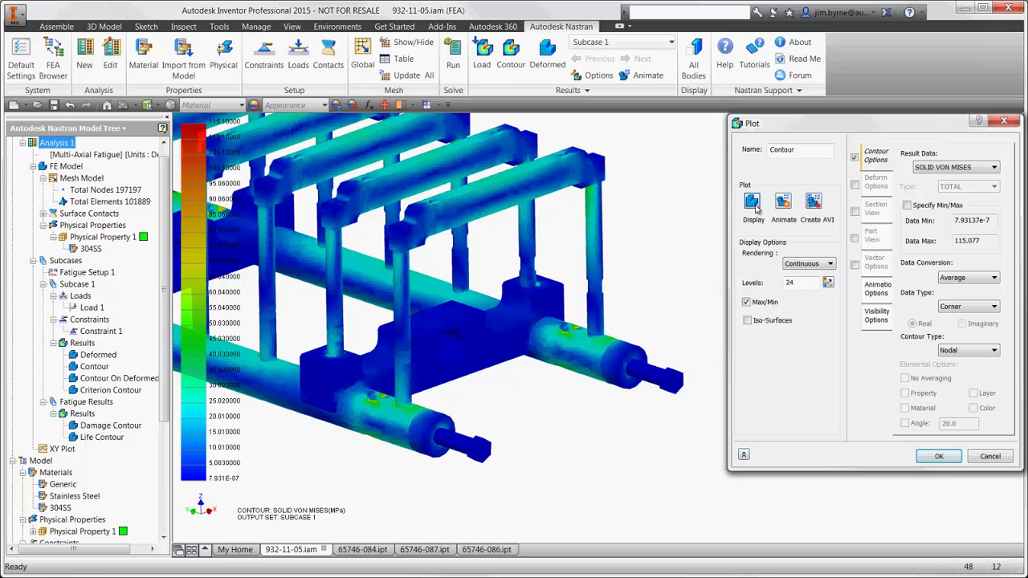
Step: Switch the contour to SOLID STATUS with a custom range from 2.1811 to a Data Max of 10
left_click(934, 171)
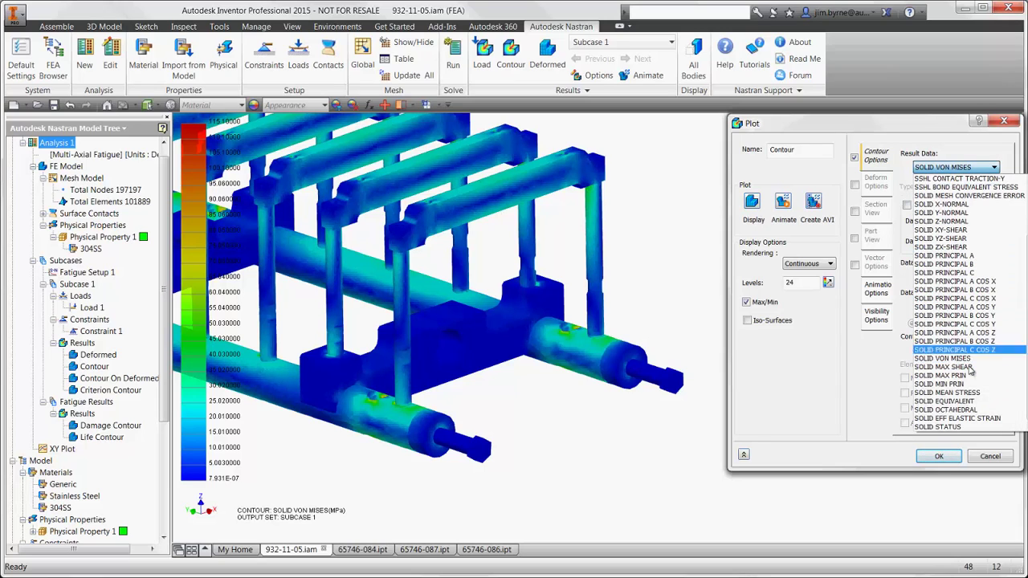
left_click(961, 423)
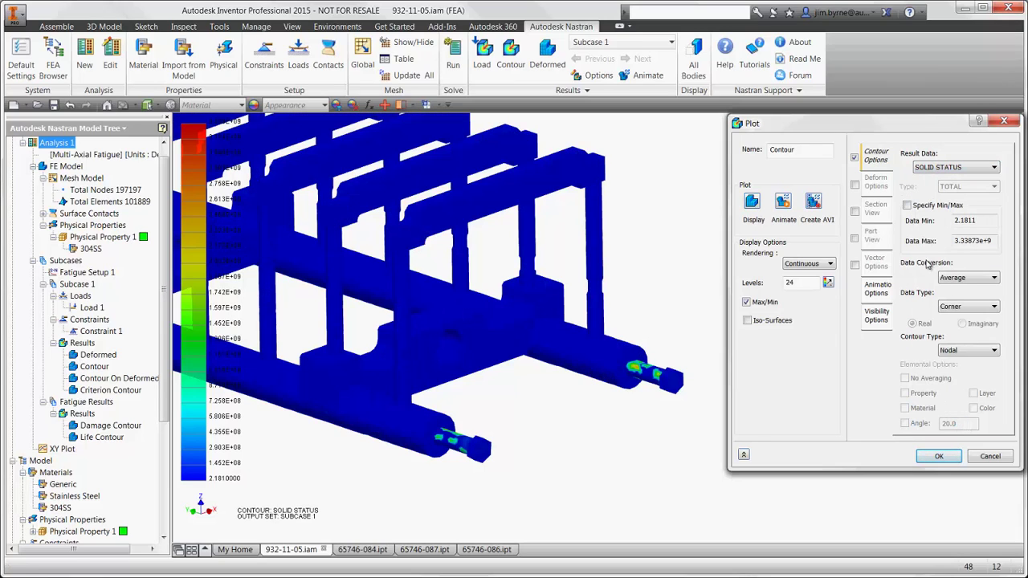
left_click(906, 205)
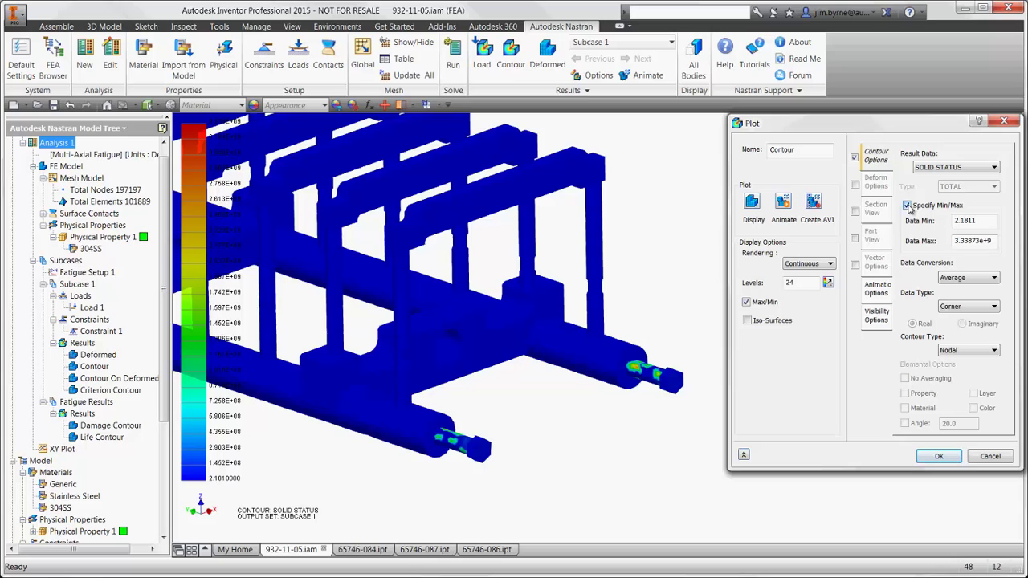
double_click(972, 240)
type("10")
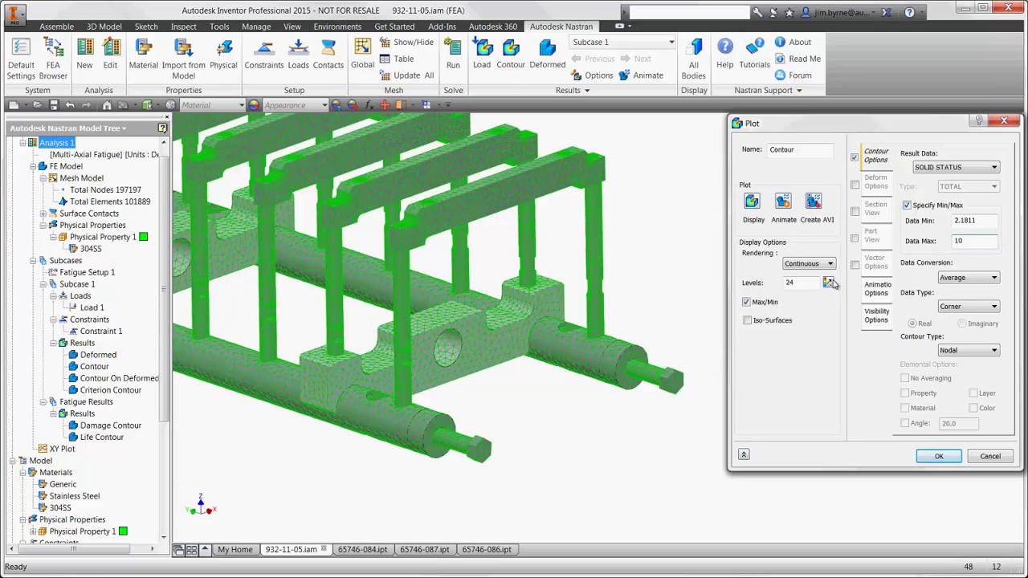
left_click(752, 201)
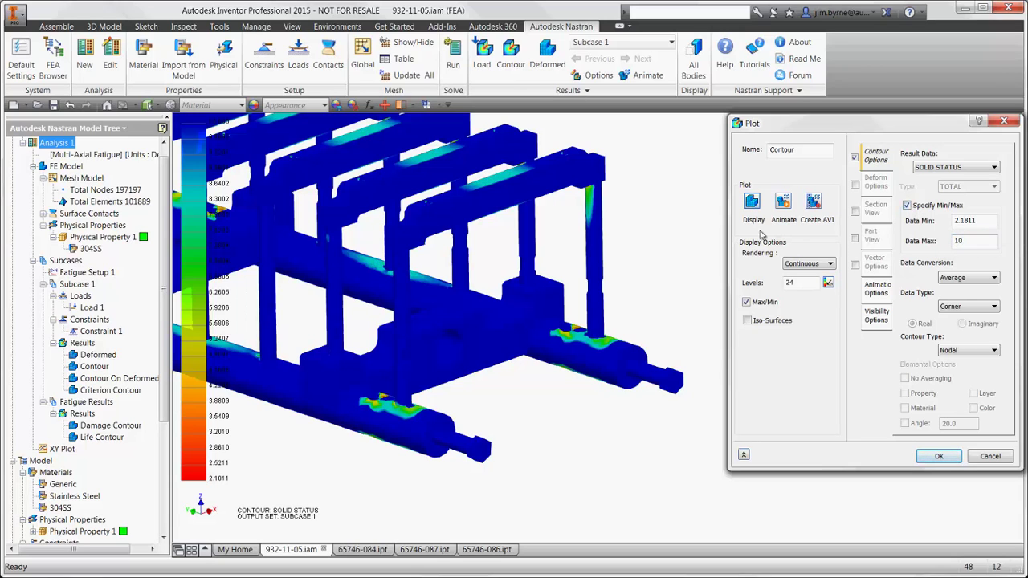
left_click(939, 457)
Step: Edit the Damage Contour plot, switch it to SOLID LIFE to confirm the 1e+10 life, then close it
left_click(138, 426)
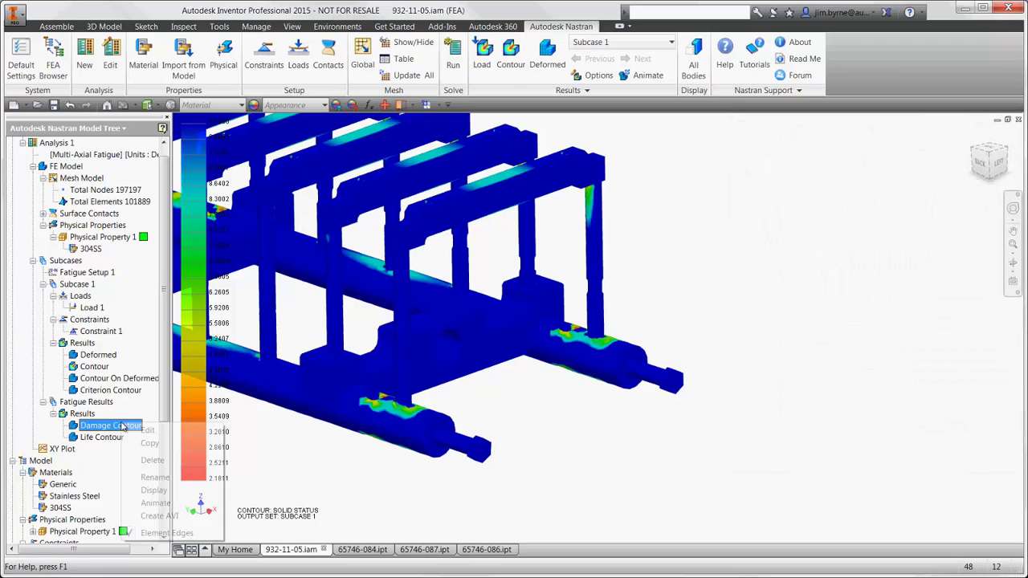
right_click(138, 426)
left_click(152, 434)
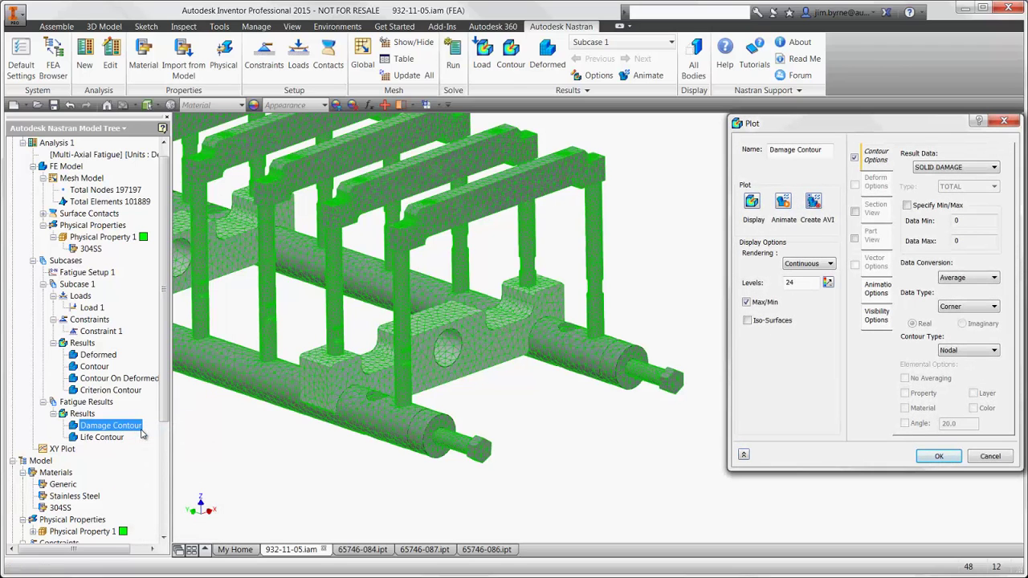
double_click(956, 241)
left_click(951, 167)
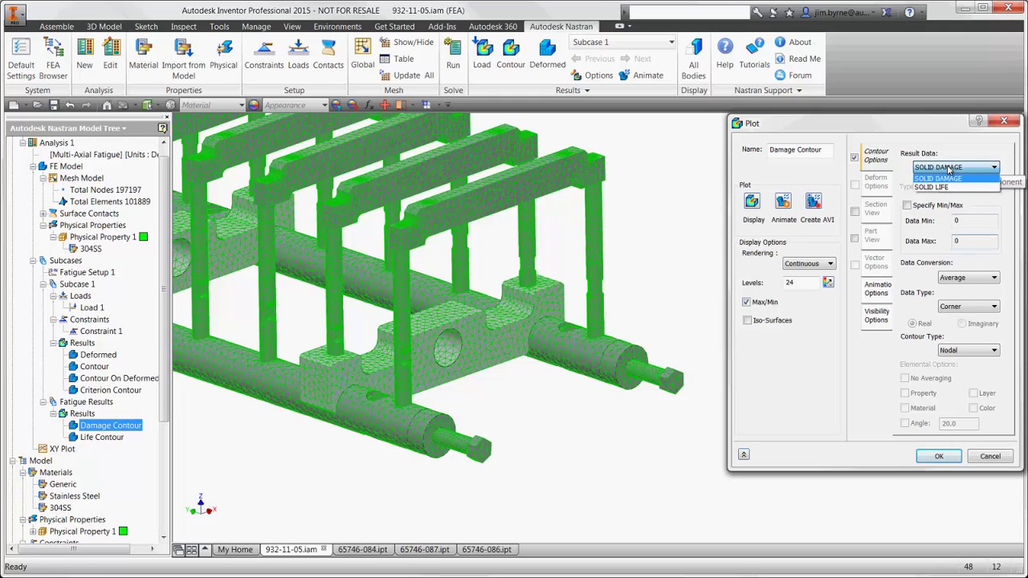
left_click(952, 187)
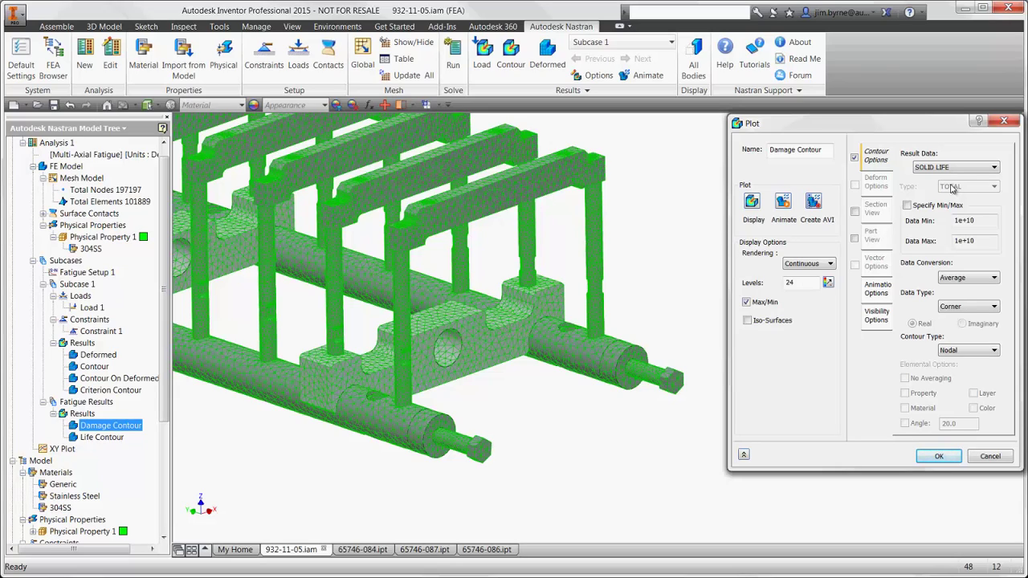
left_click(1004, 122)
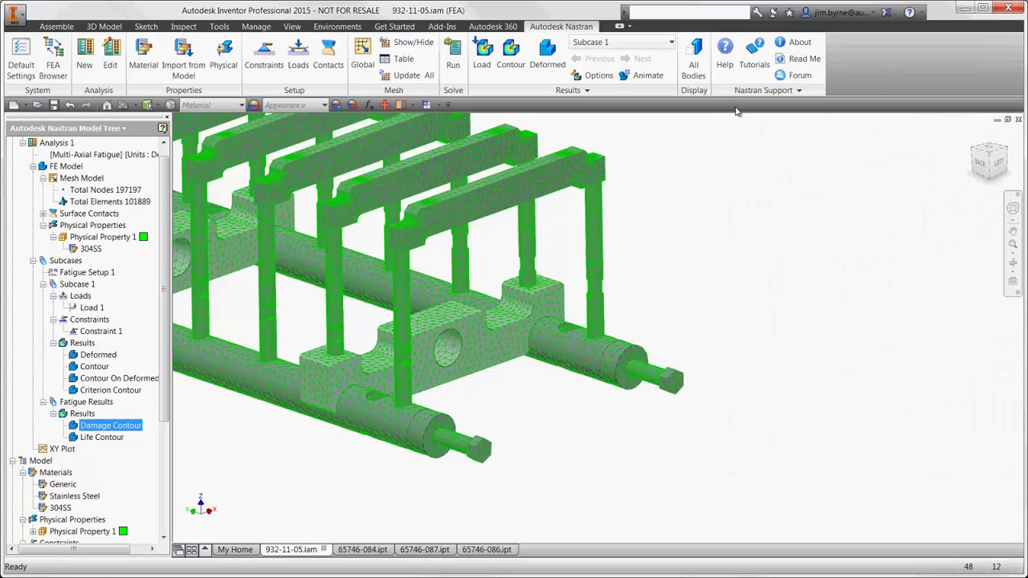
Step: Show the SOLID VON MISES contour (7.931e-07 to 115.077 MPa) on the whole fixture with the Model browser tree
left_click(598, 77)
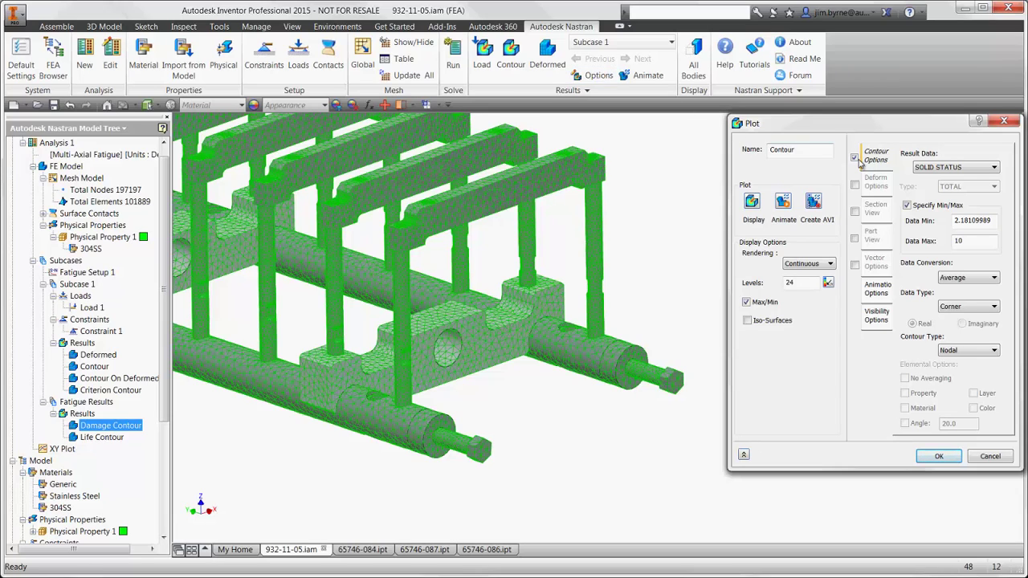
left_click(955, 167)
left_click(951, 363)
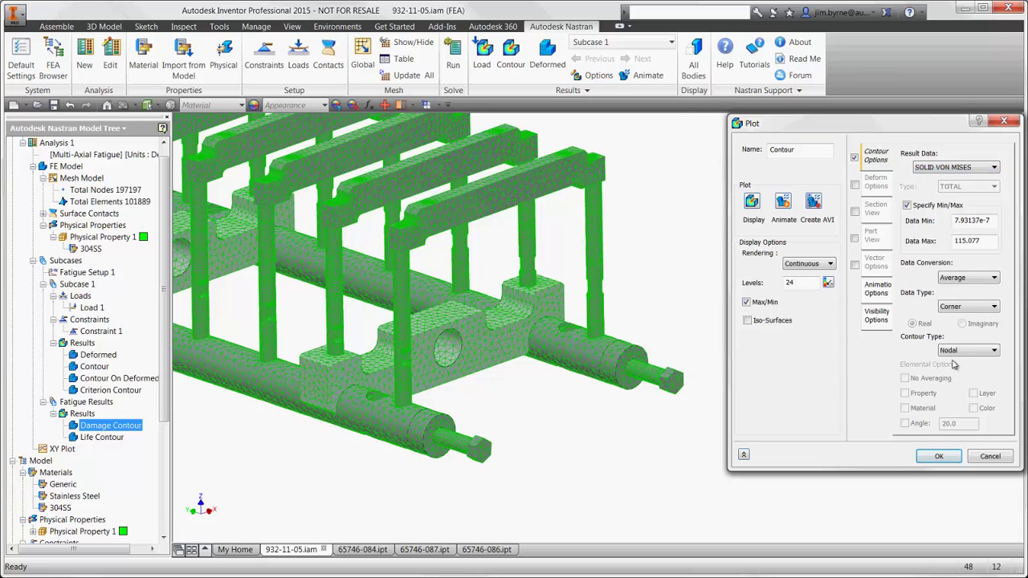
left_click(753, 206)
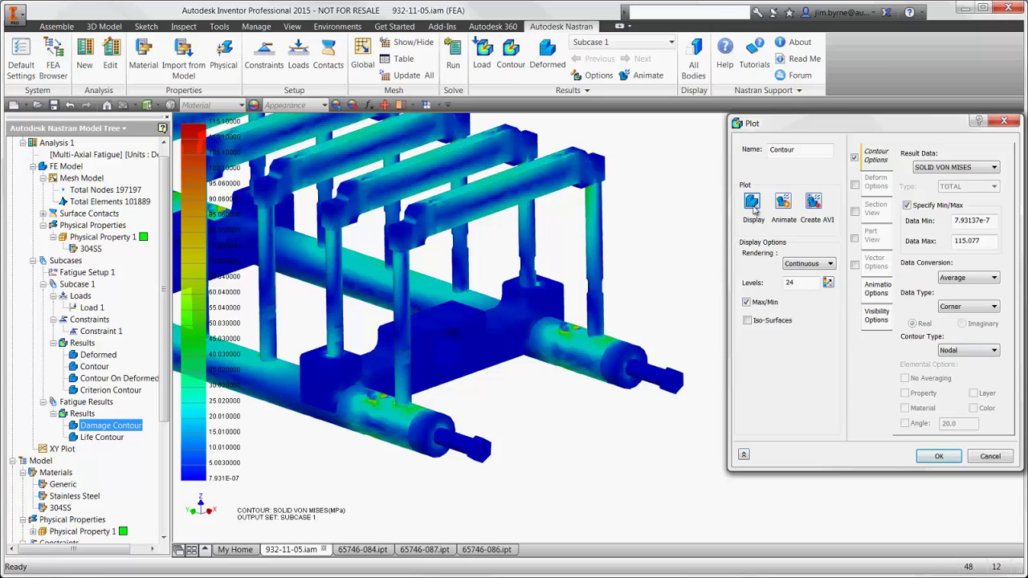
left_click(933, 455)
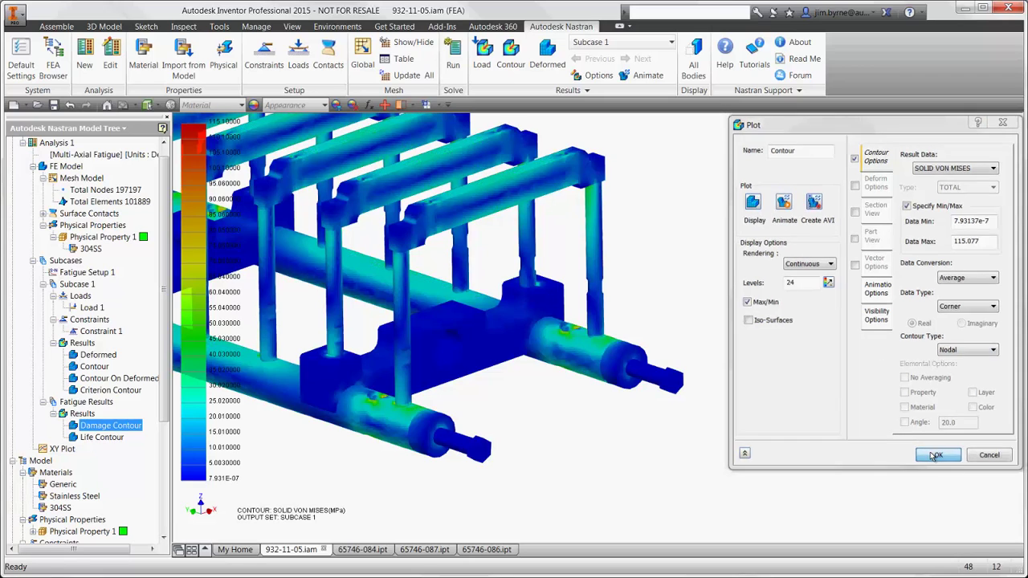
key("Home")
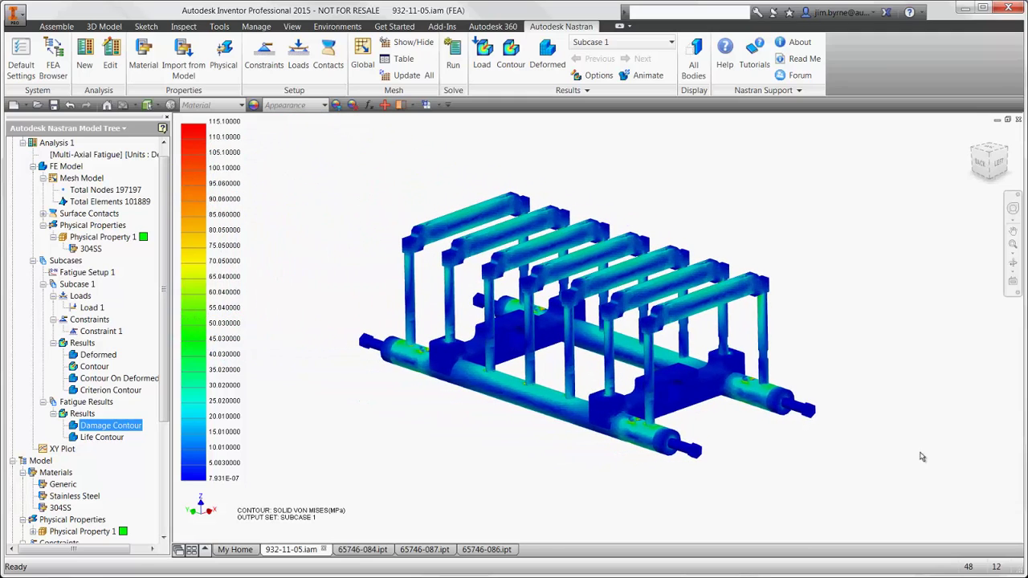
left_click(80, 129)
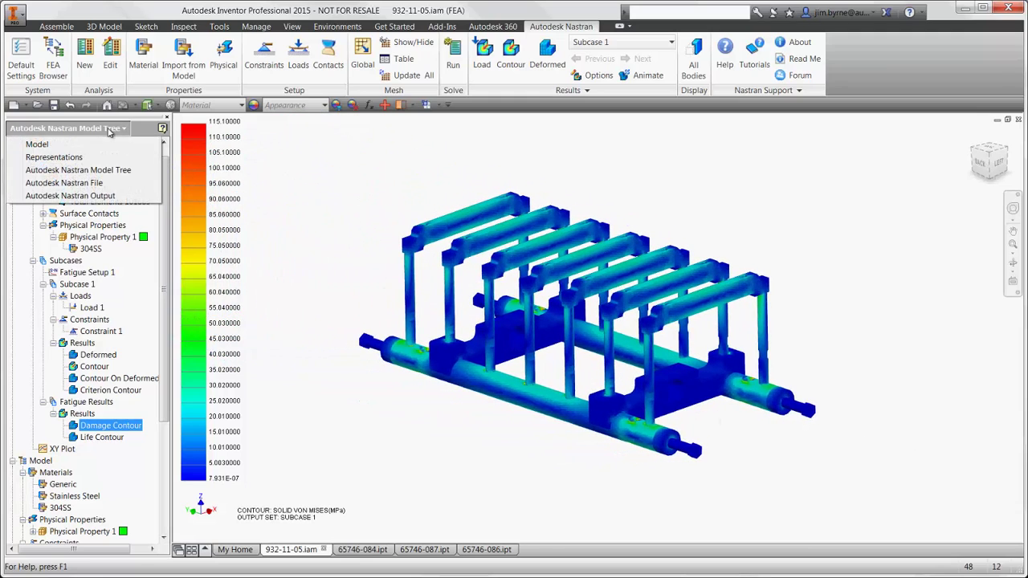
left_click(94, 143)
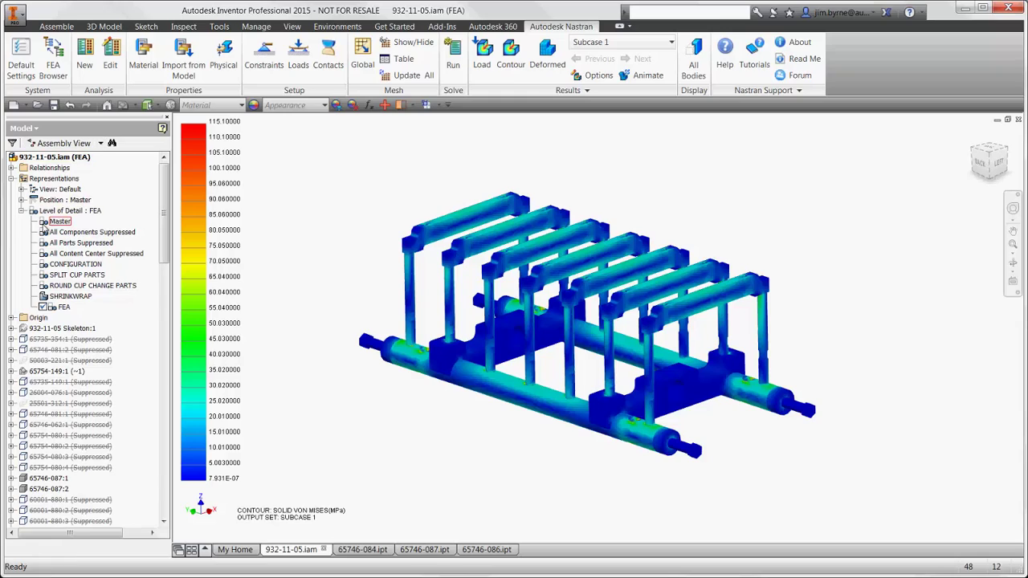